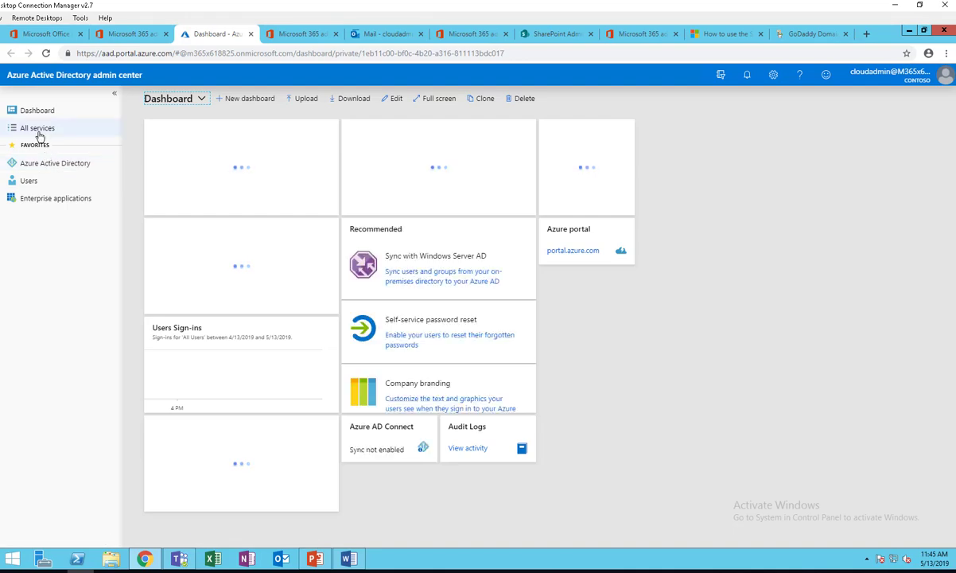
Dismiss the welcome tour and open Azure AD Privileged Identity Management through a 'pri' search.
click(583, 253)
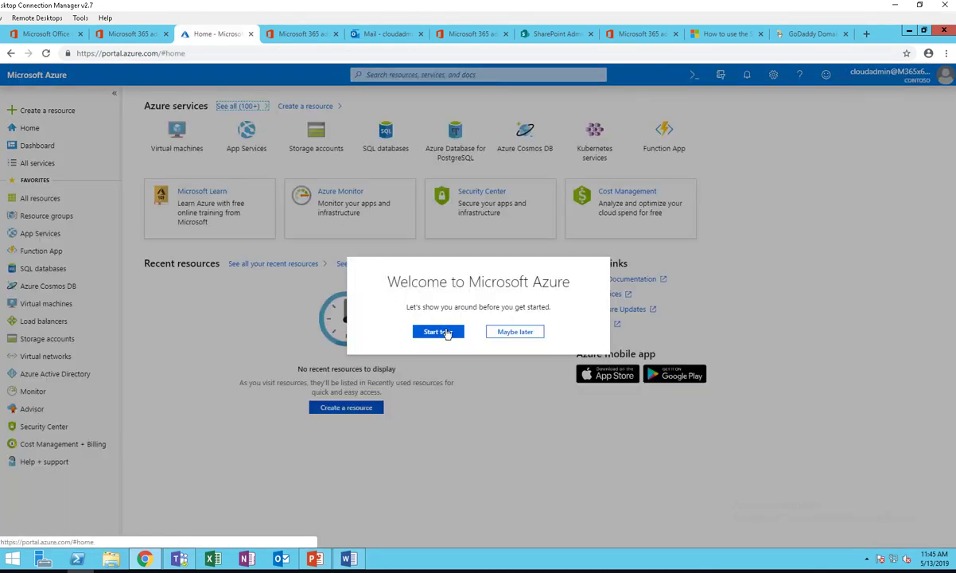
click(500, 326)
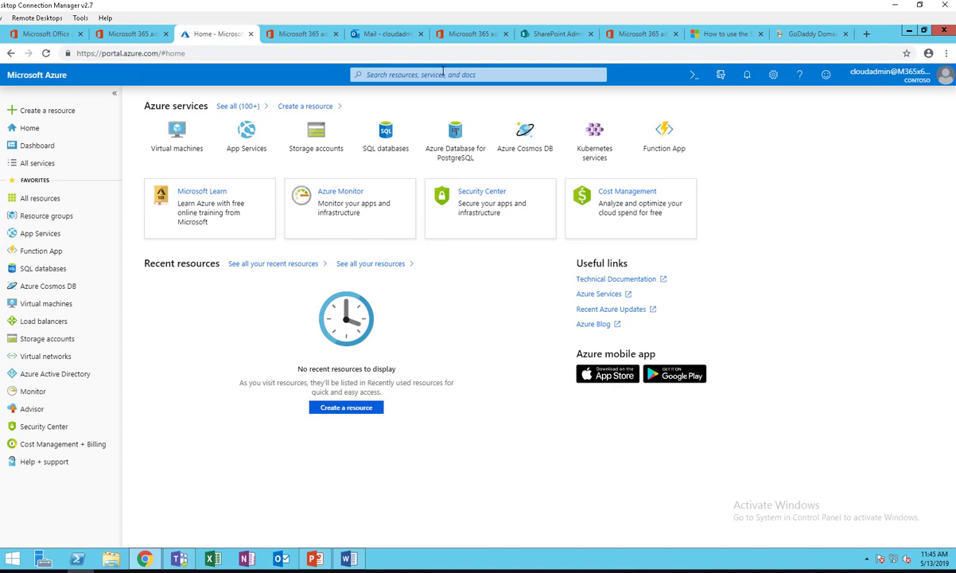
click(443, 73)
text(pri)
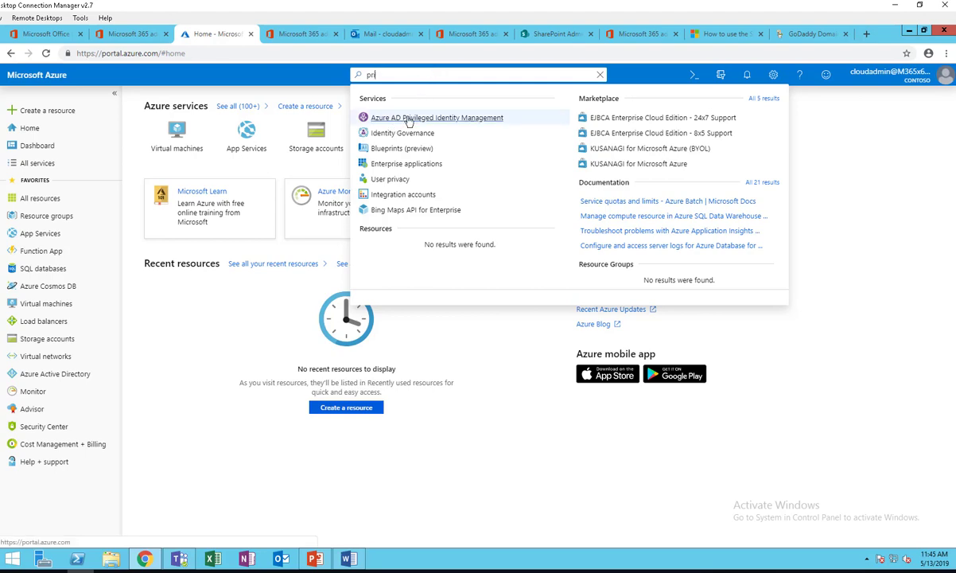
click(408, 120)
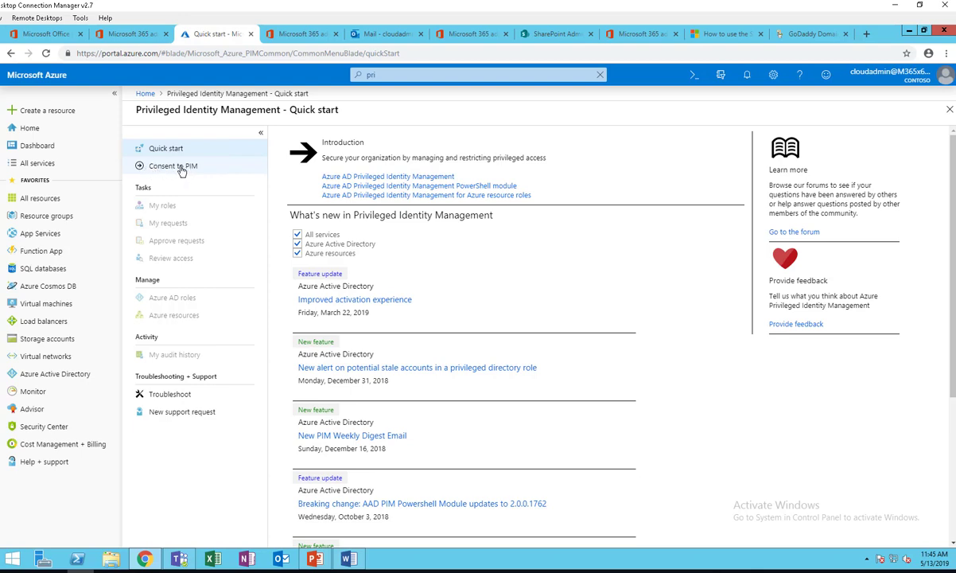
Open Consent to PIM and reload until the credential-verification message appears.
click(181, 170)
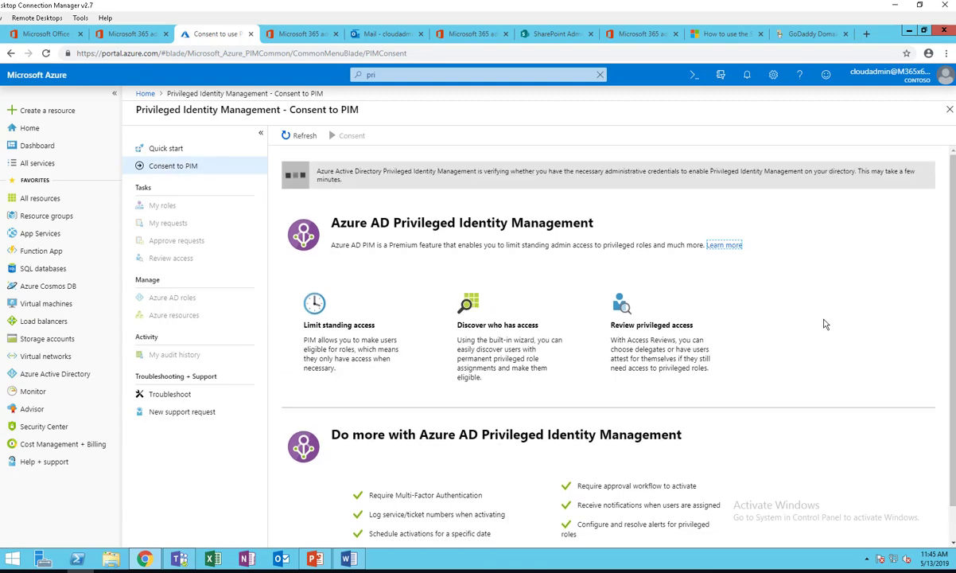
click(179, 171)
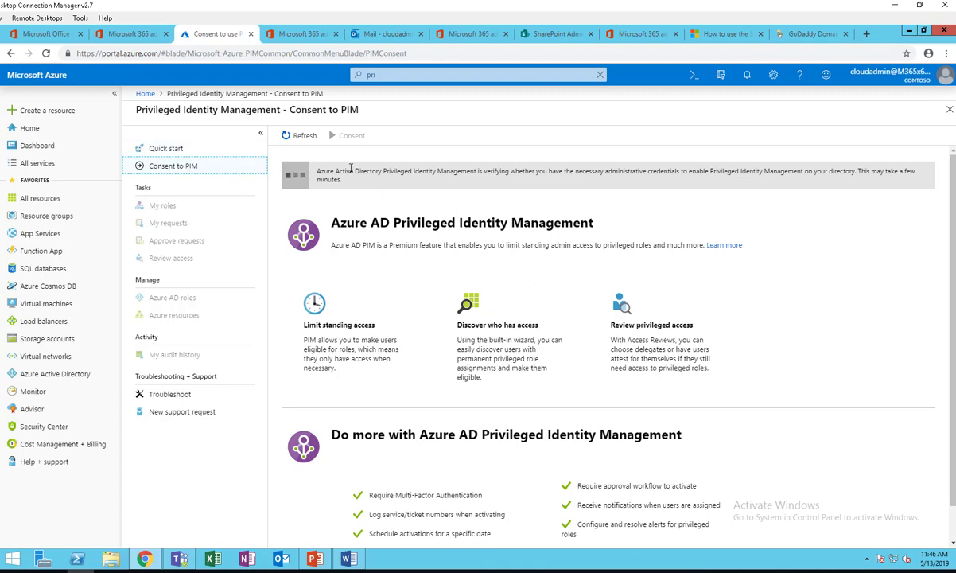
triple_click(318, 173)
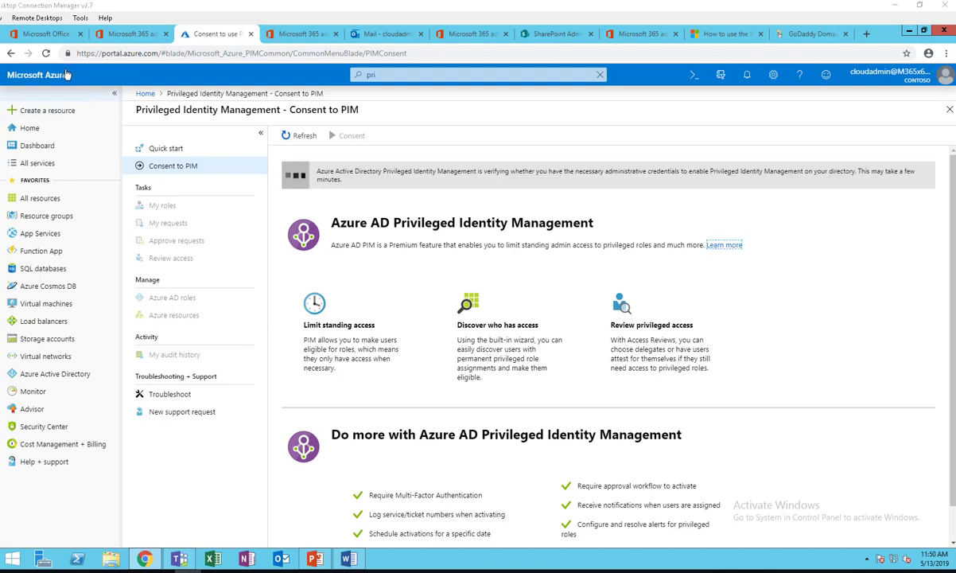
click(46, 53)
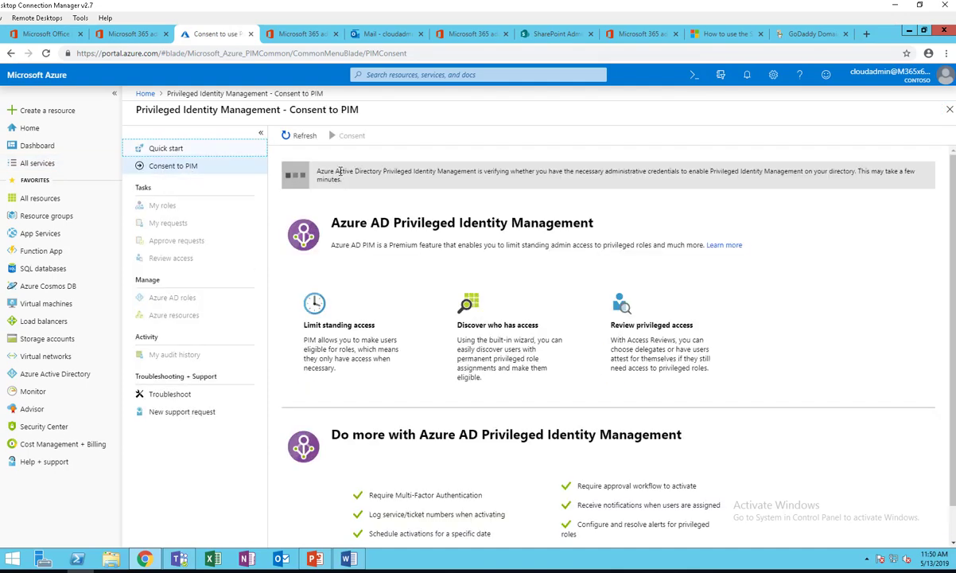
click(207, 165)
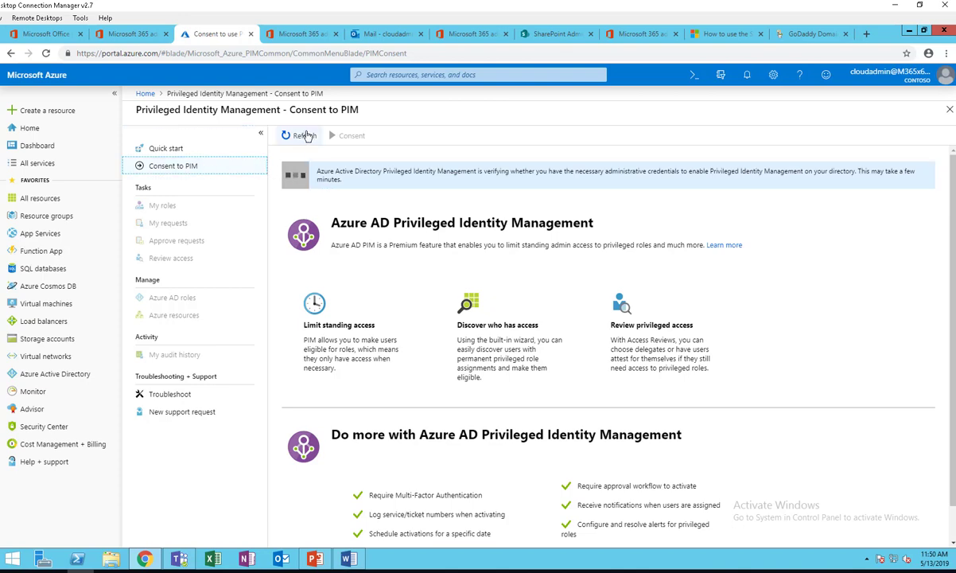
Rerun the PIM consent check and start Azure MFA identity verification from its banner.
click(294, 136)
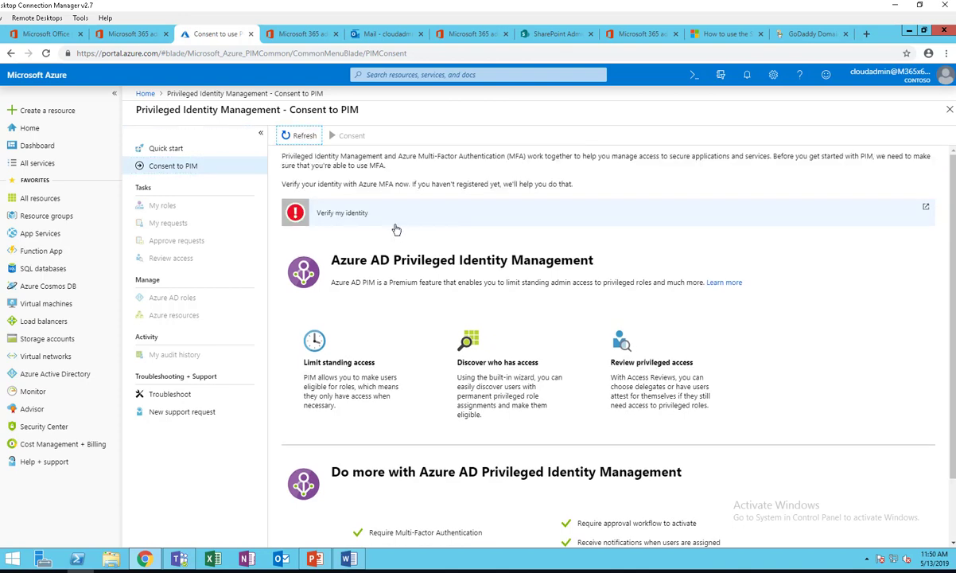
click(326, 219)
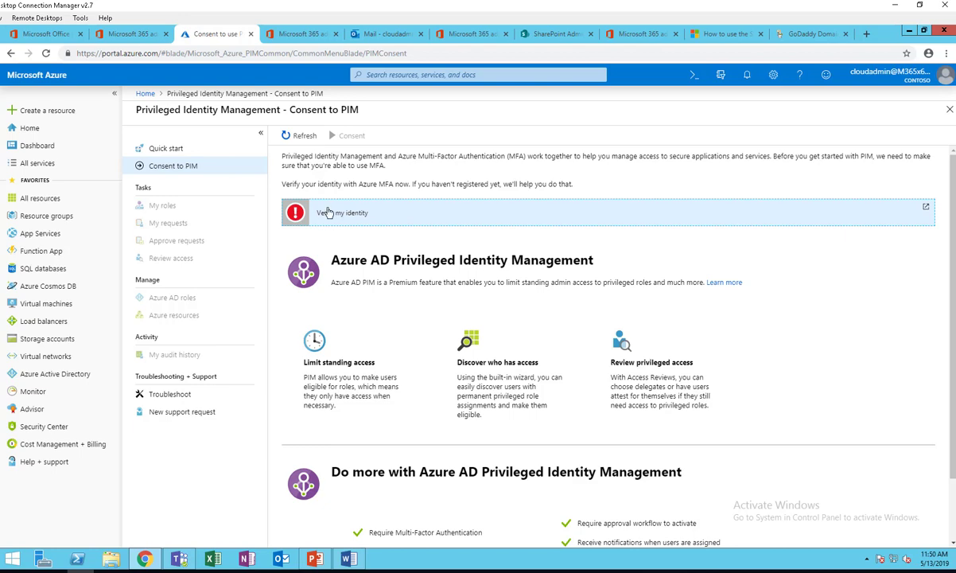
drag(575, 186, 300, 165)
click(301, 166)
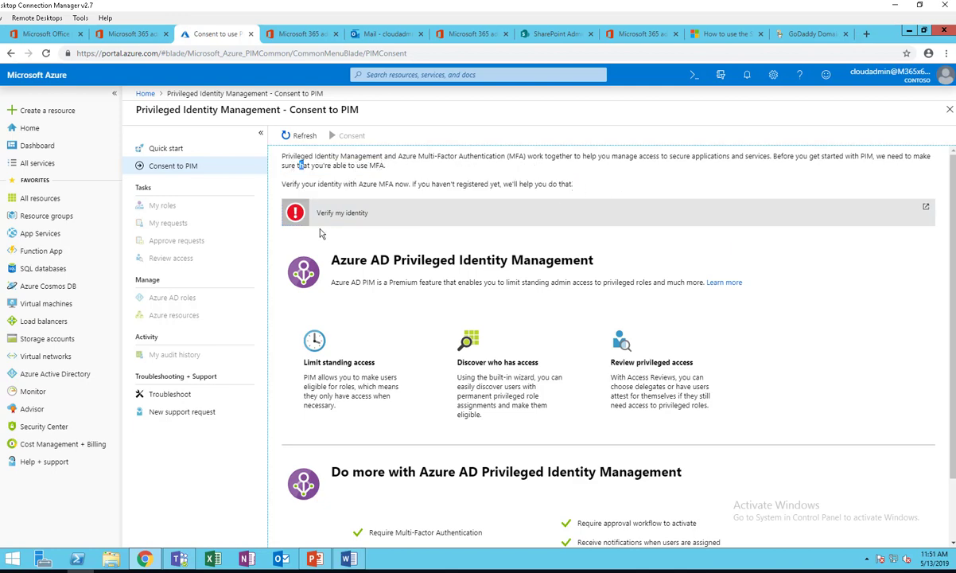
click(305, 216)
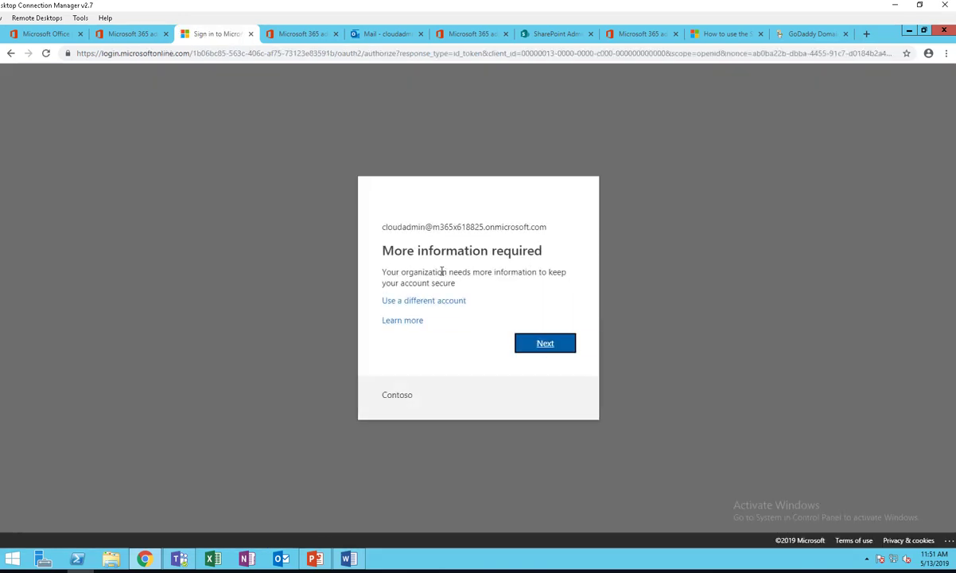
Set up an authentication phone contact method with country code United States (+1).
click(548, 347)
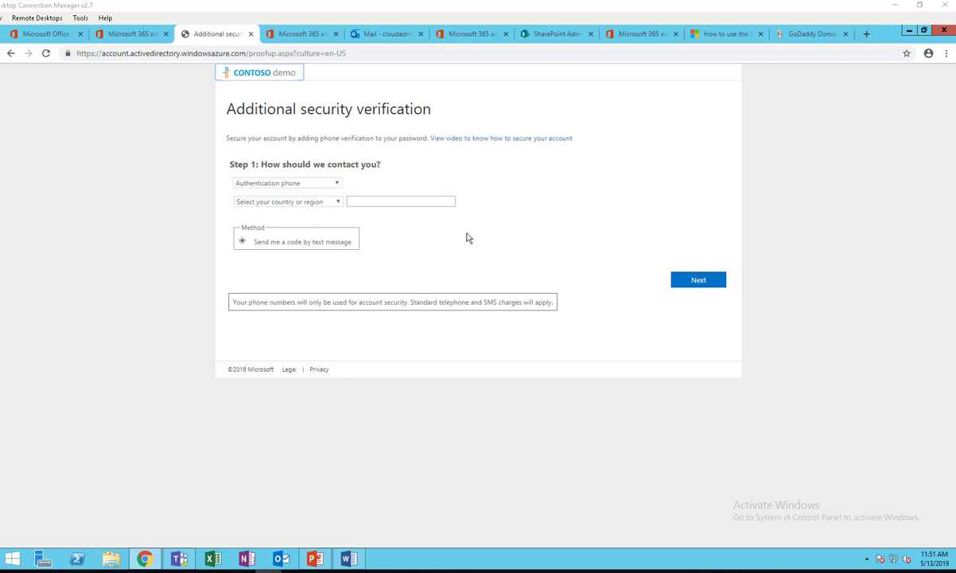
click(300, 185)
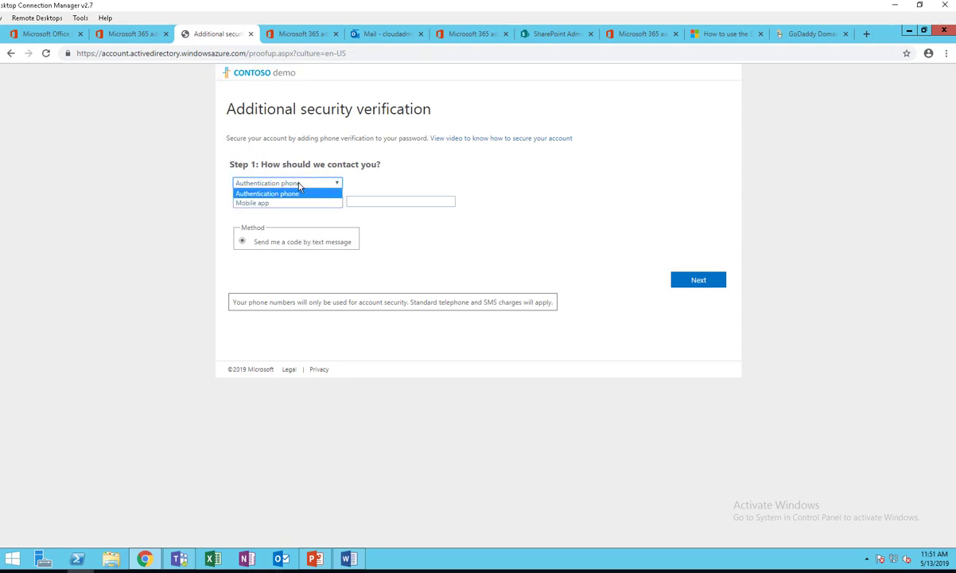
click(298, 184)
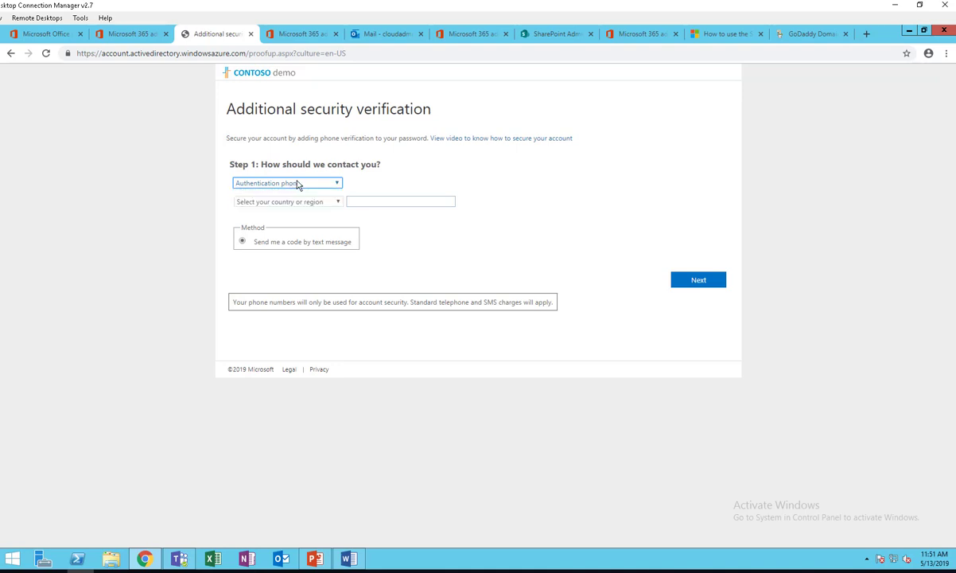
click(369, 200)
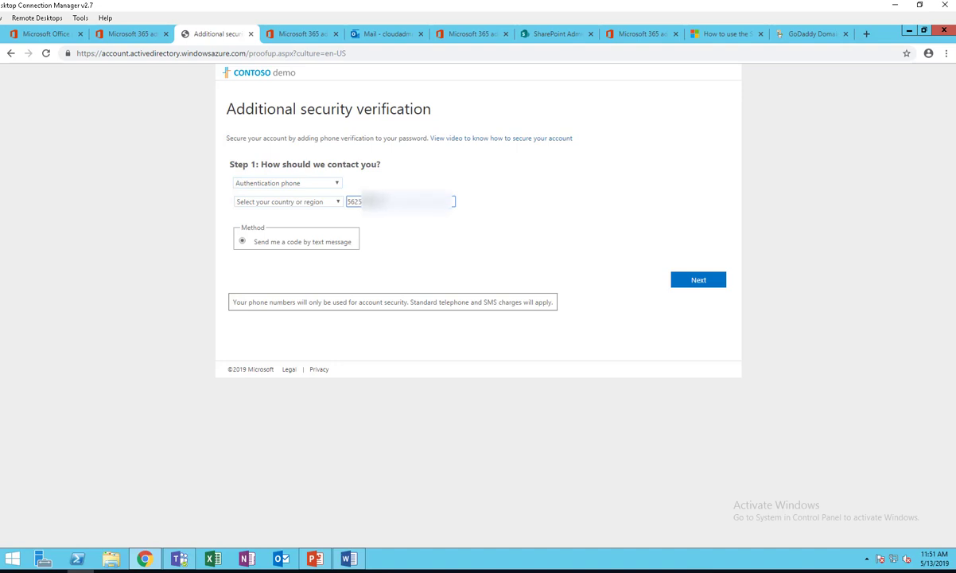
click(698, 277)
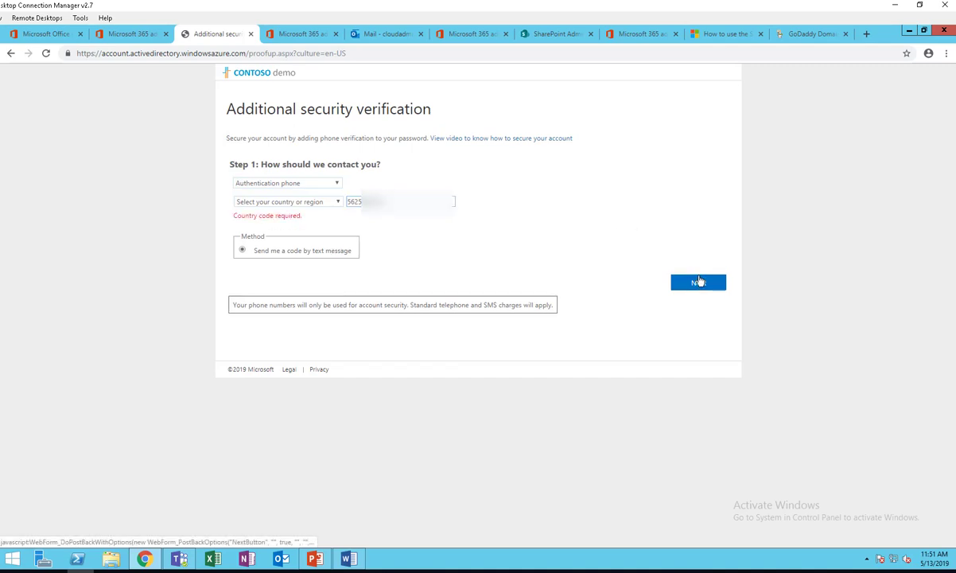
click(278, 202)
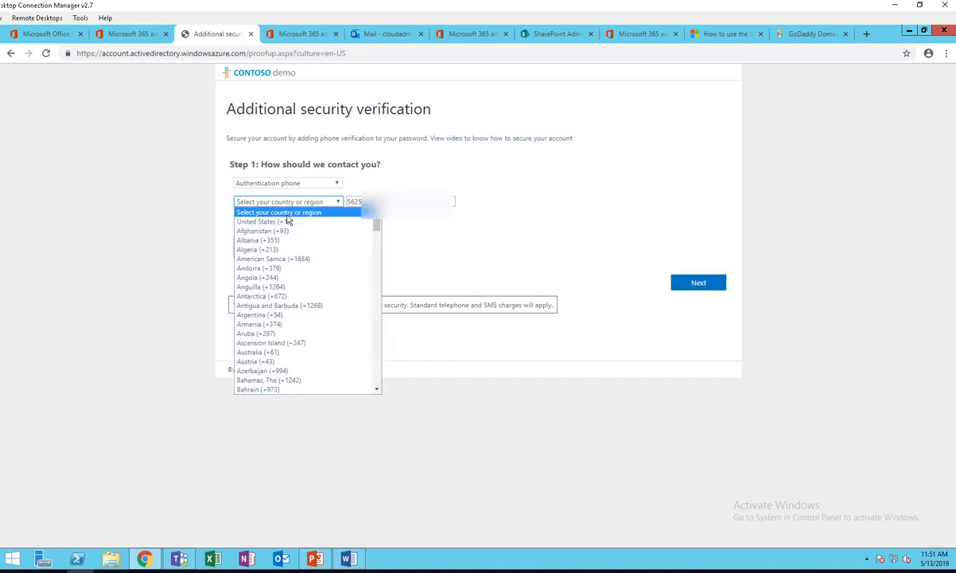
click(285, 222)
Send the verification text, enter the texted code, verify it and finish setup.
click(677, 282)
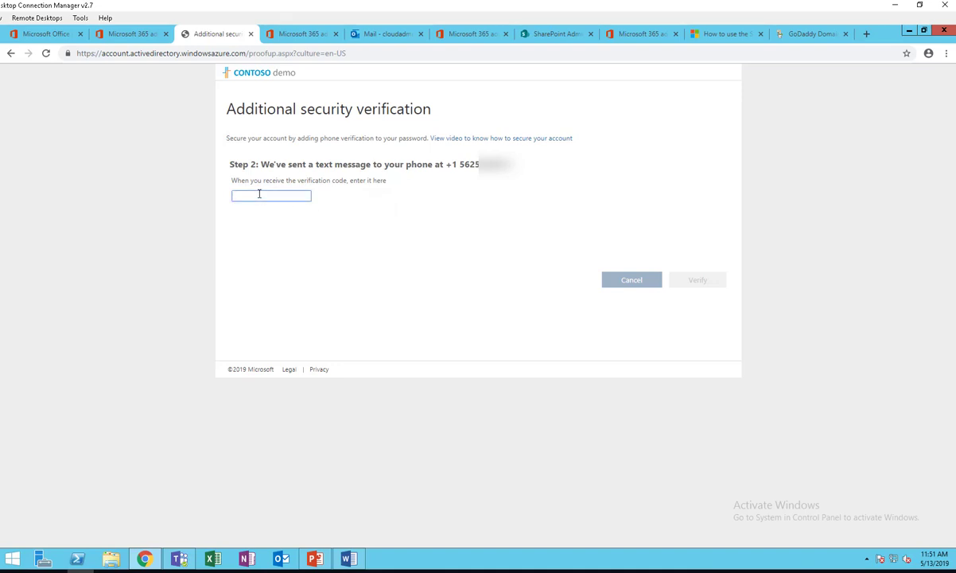
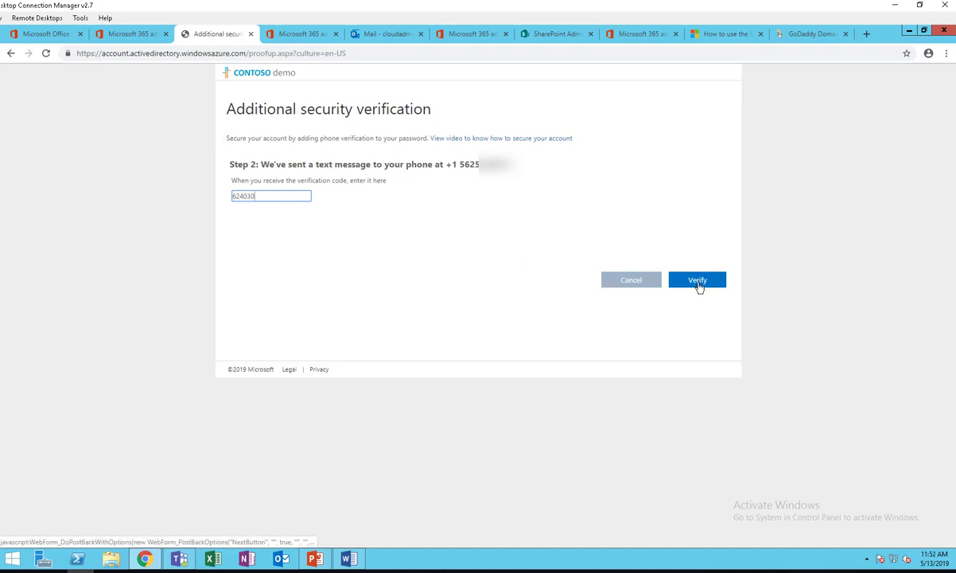
click(698, 283)
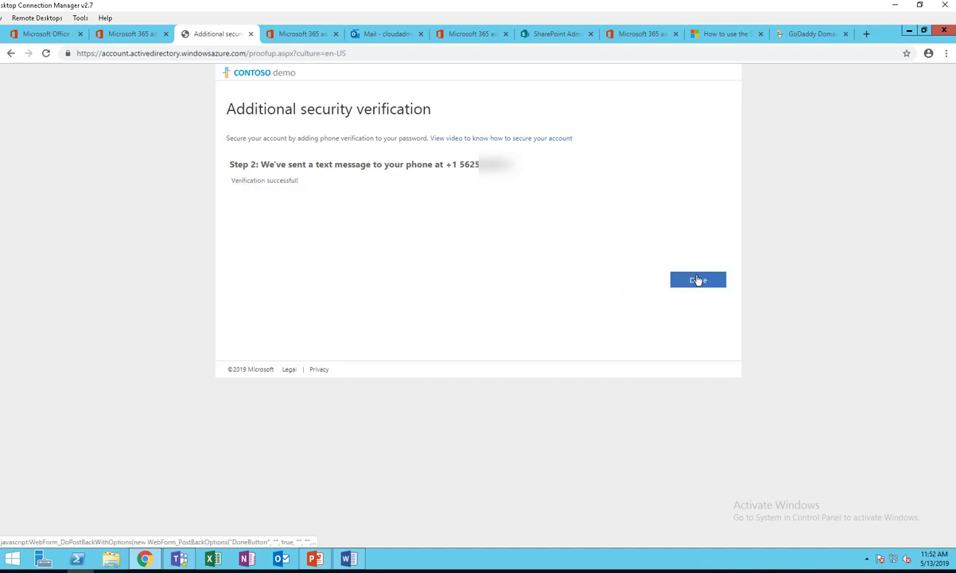
click(698, 280)
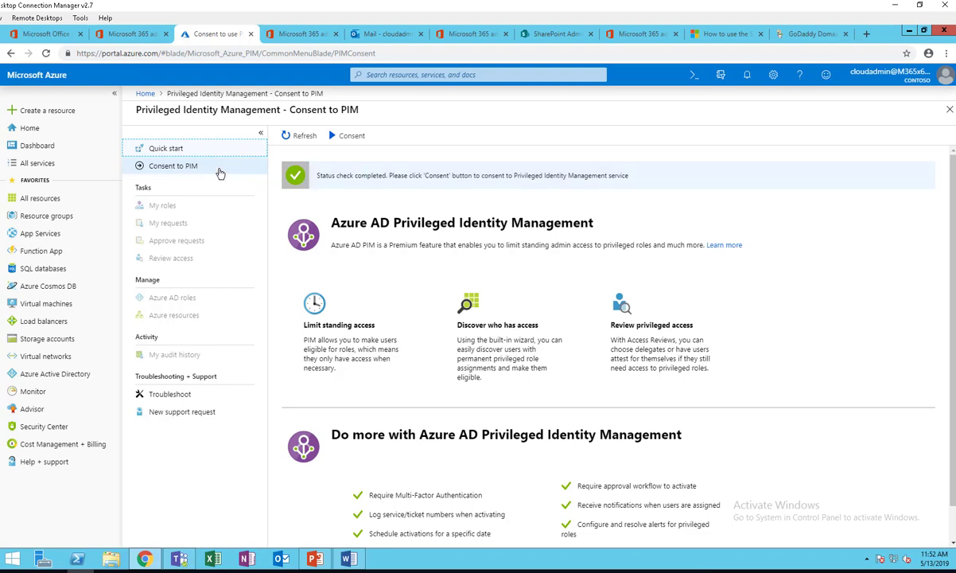
Consent to the PIM service, confirming Yes, then open My roles under Tasks.
click(322, 169)
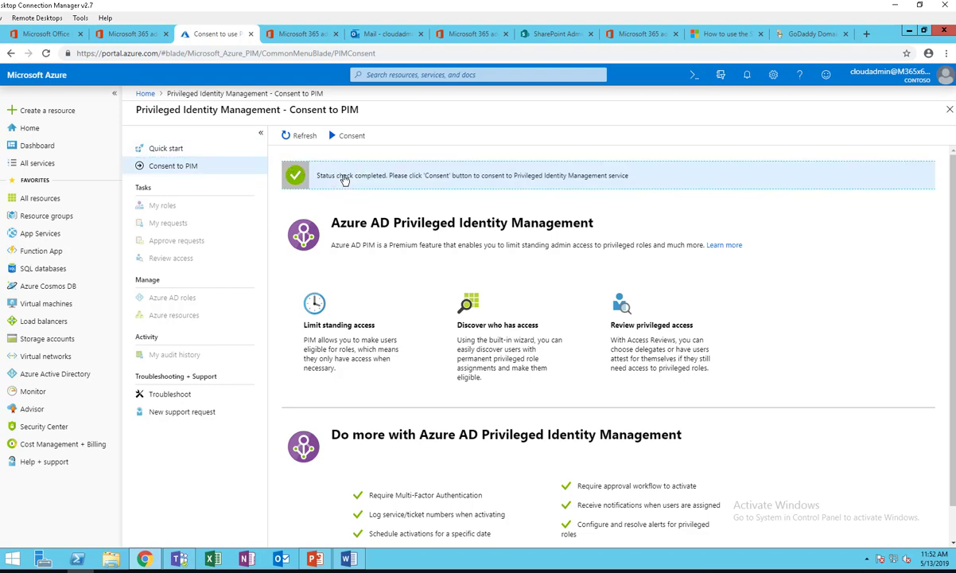
click(189, 166)
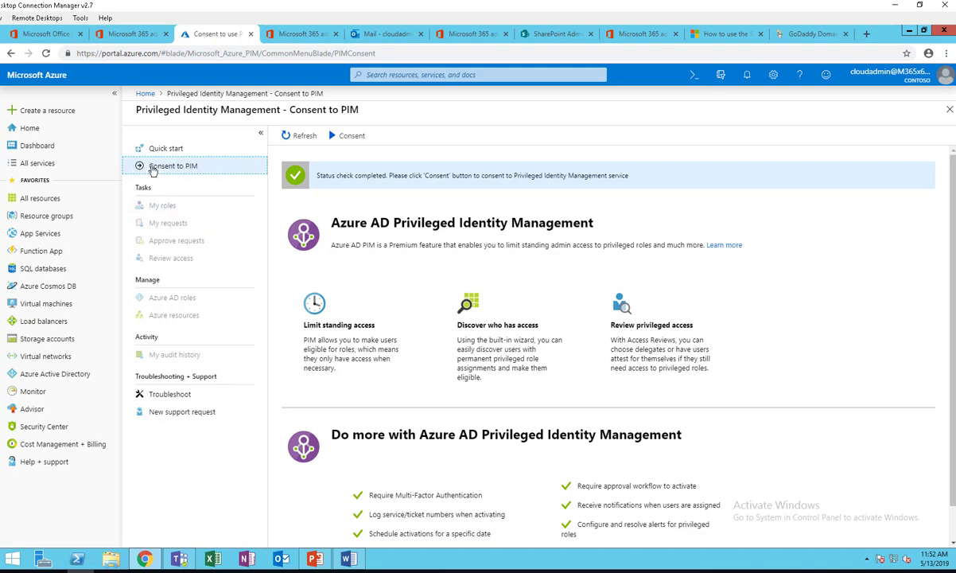
click(176, 150)
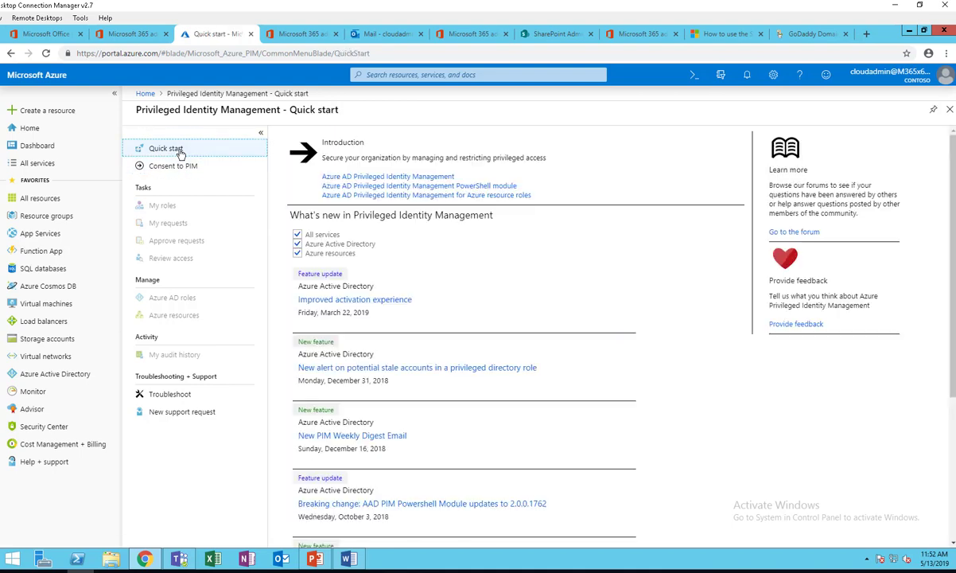
click(175, 166)
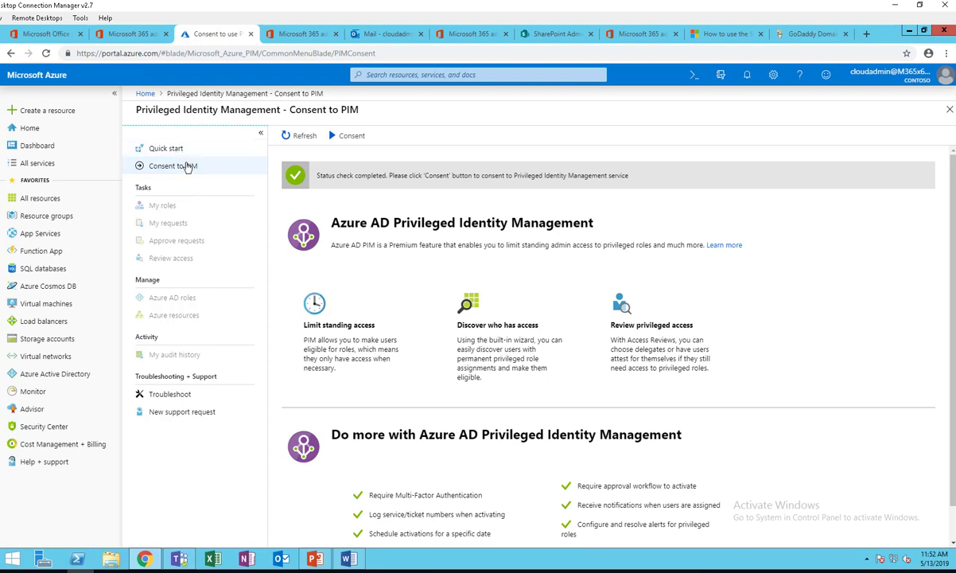
click(188, 166)
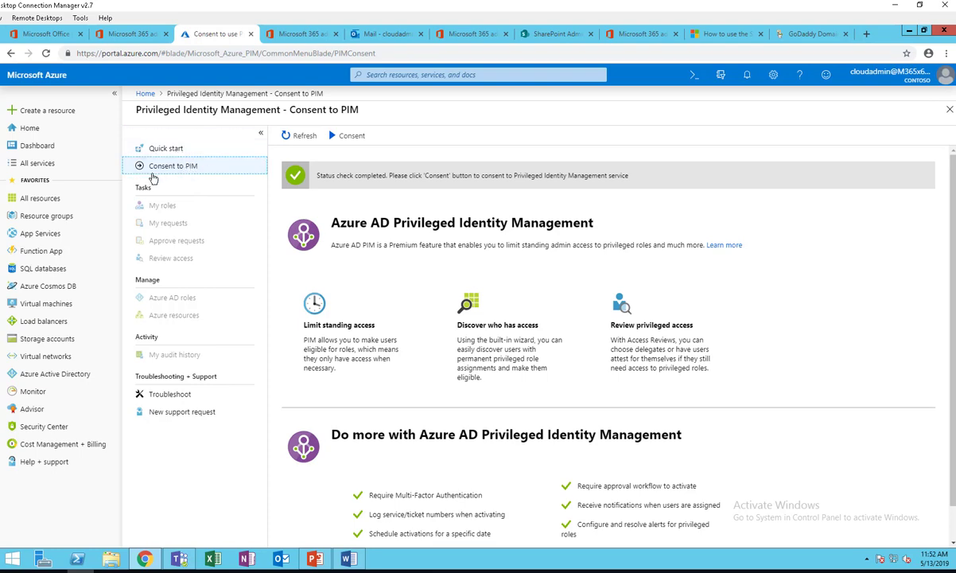
click(351, 140)
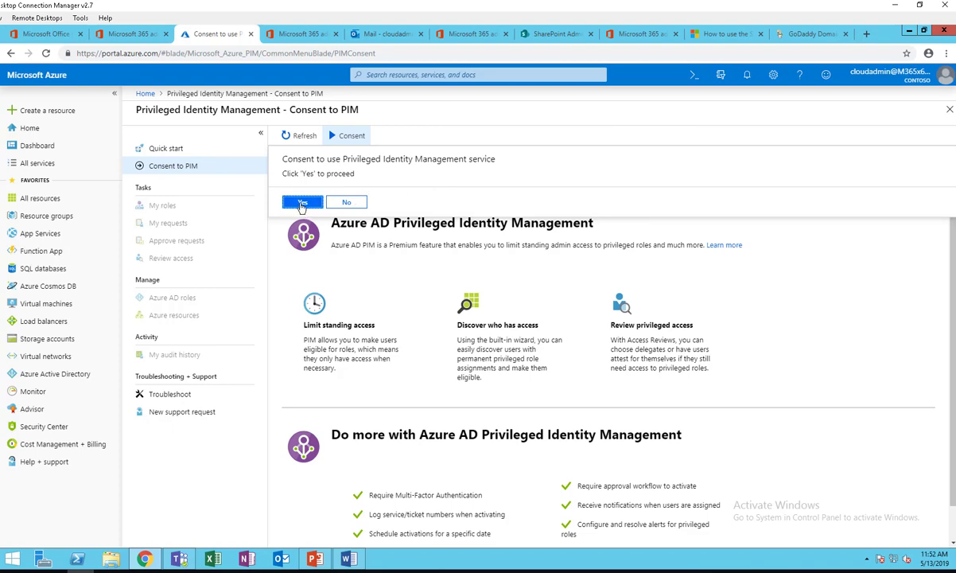
click(300, 204)
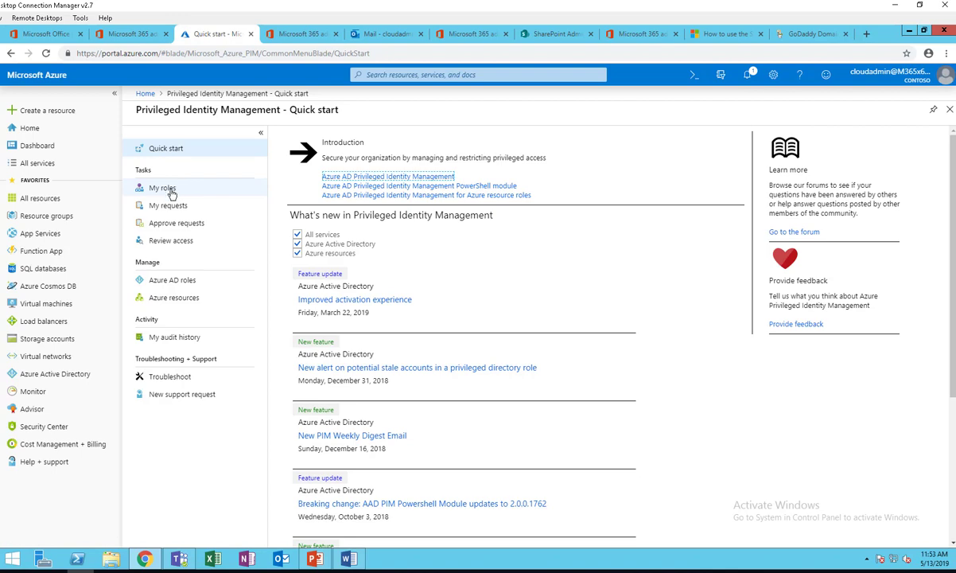
click(163, 188)
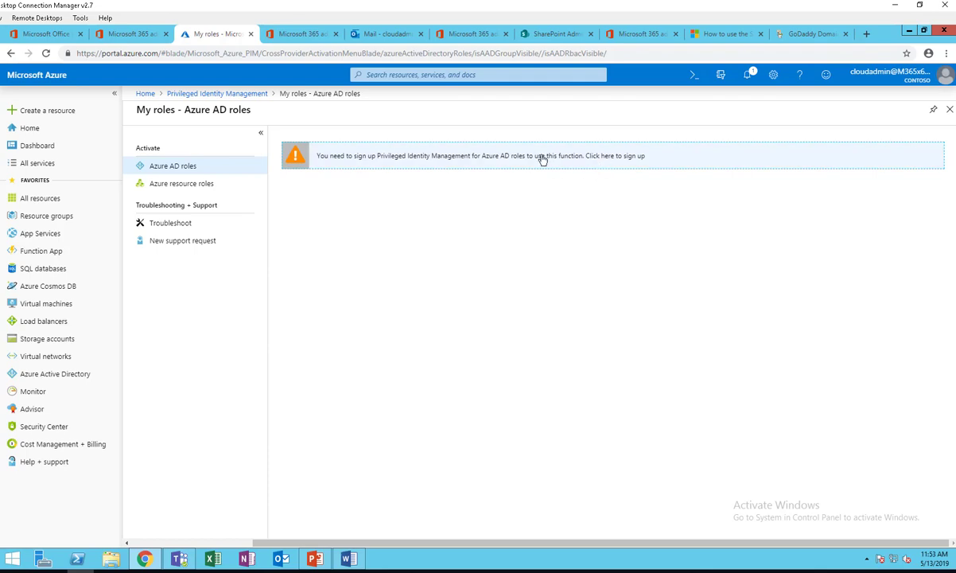
Sign up for PIM for Azure AD roles, close the sign-up panel, and reload the portal.
click(497, 160)
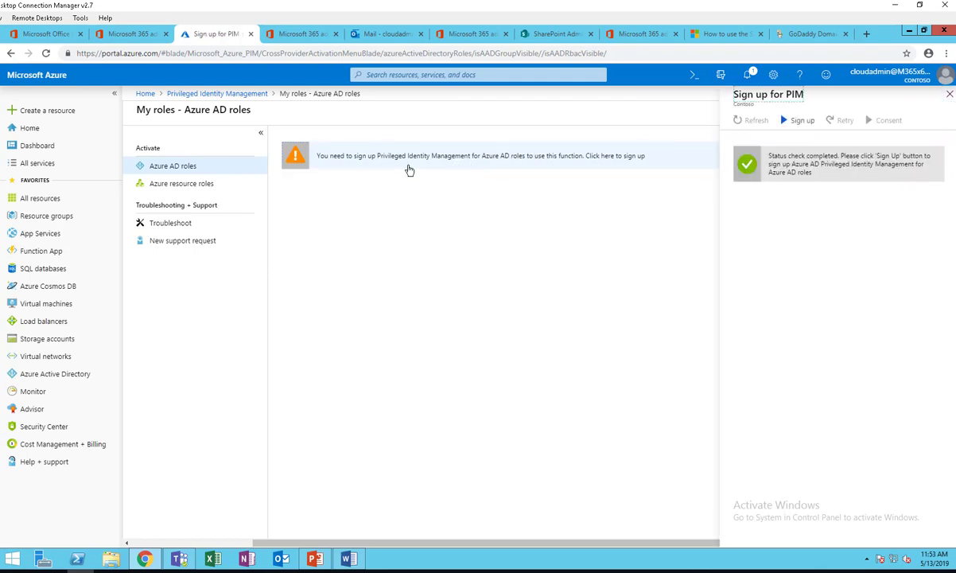
click(769, 169)
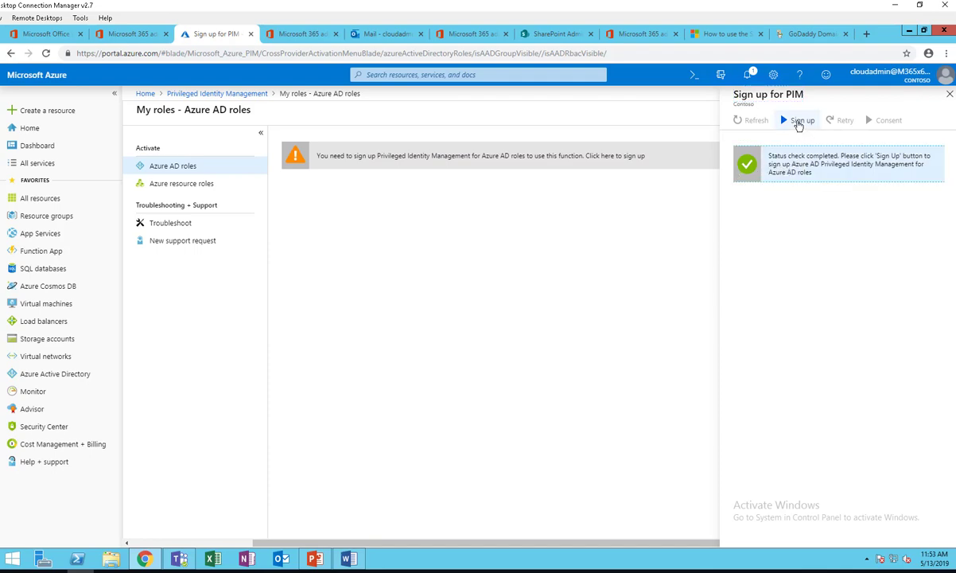
click(800, 125)
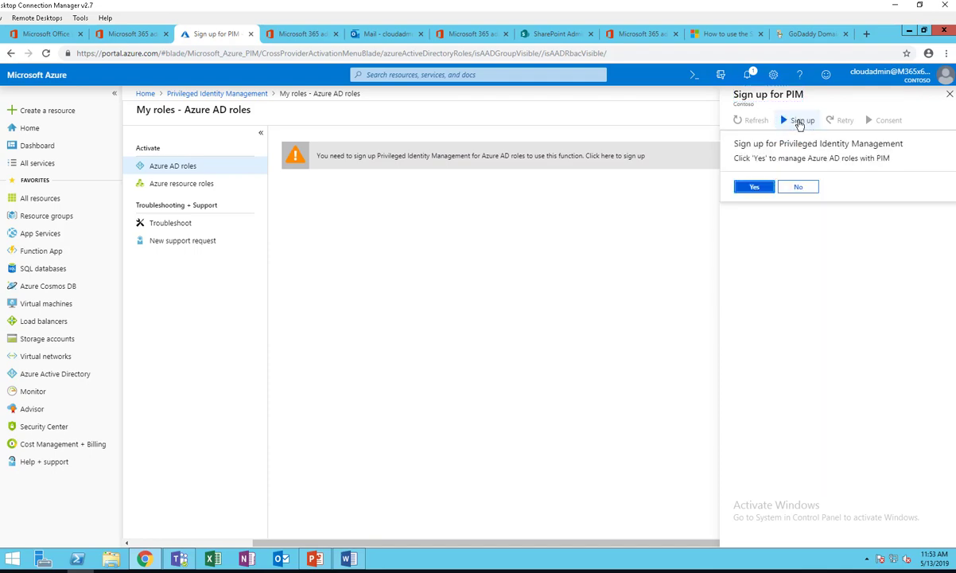
click(756, 189)
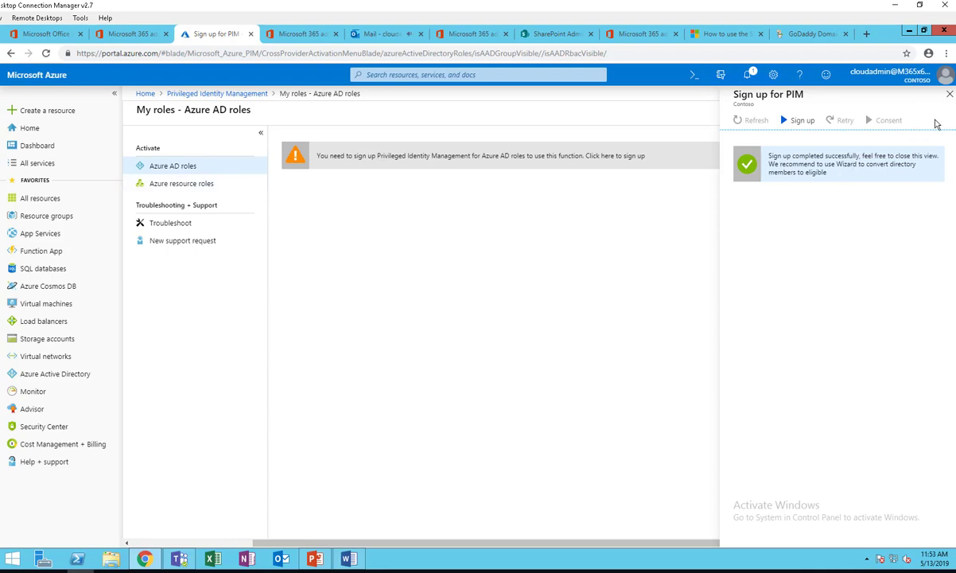
click(949, 96)
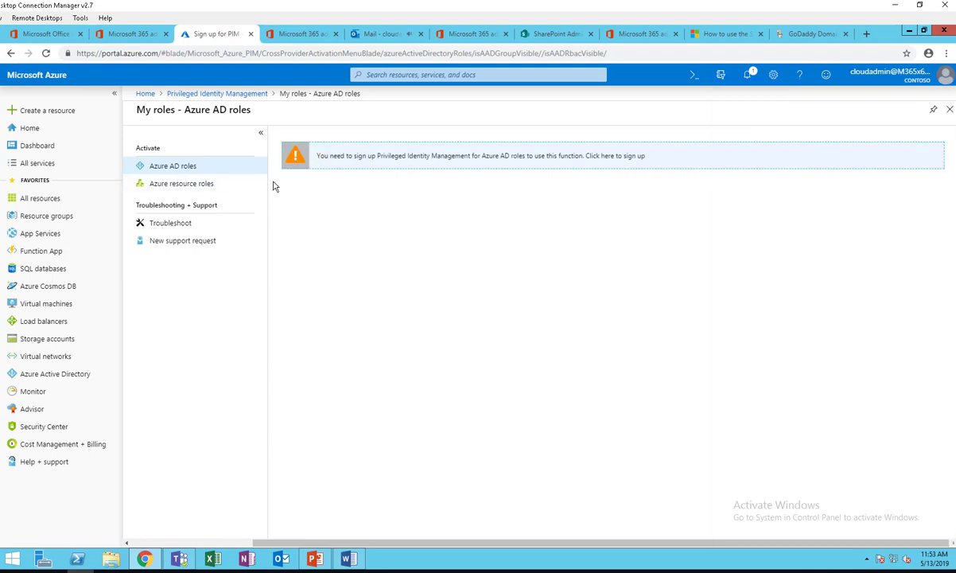
click(167, 164)
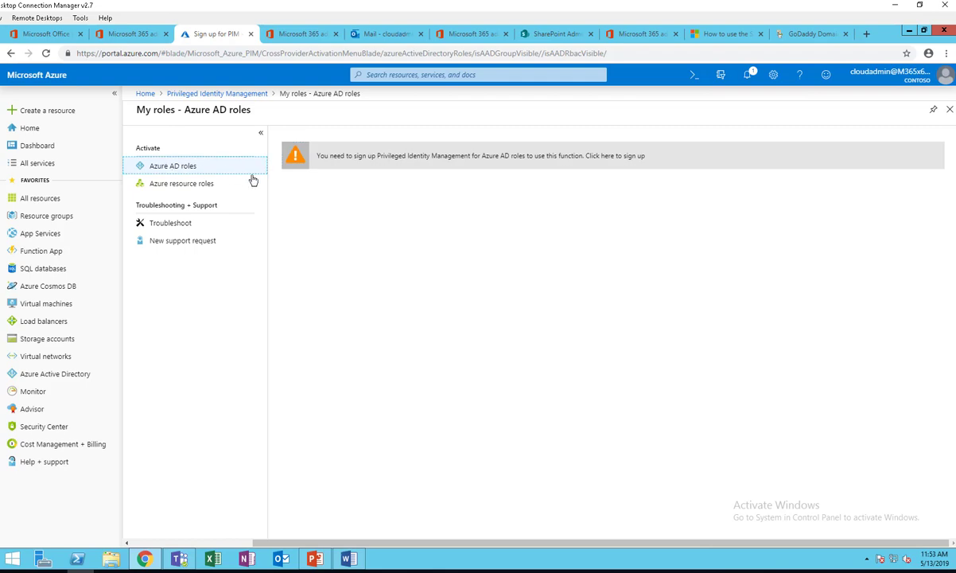
click(46, 53)
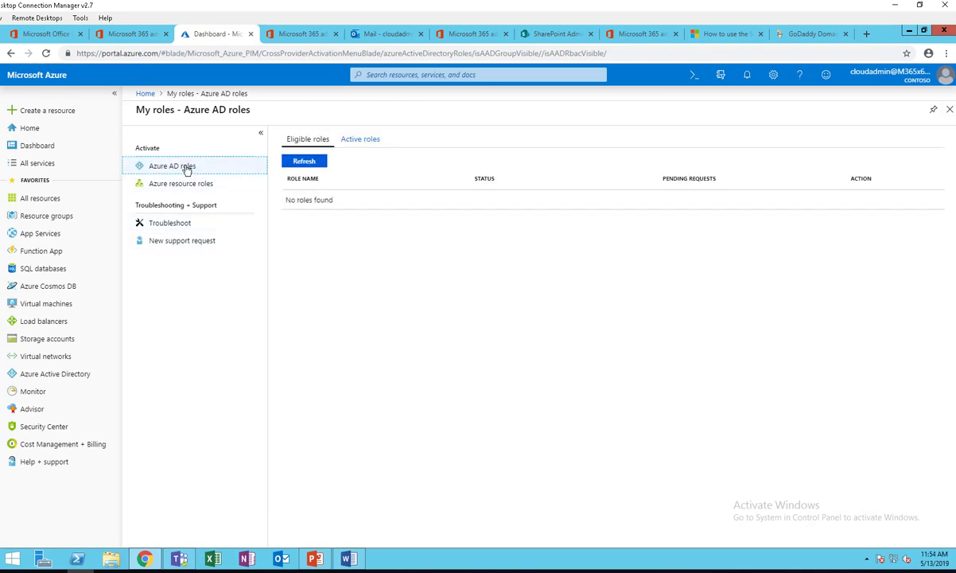
Compare eligible (none) and active (three) Azure AD roles, then open Azure resource roles.
click(354, 141)
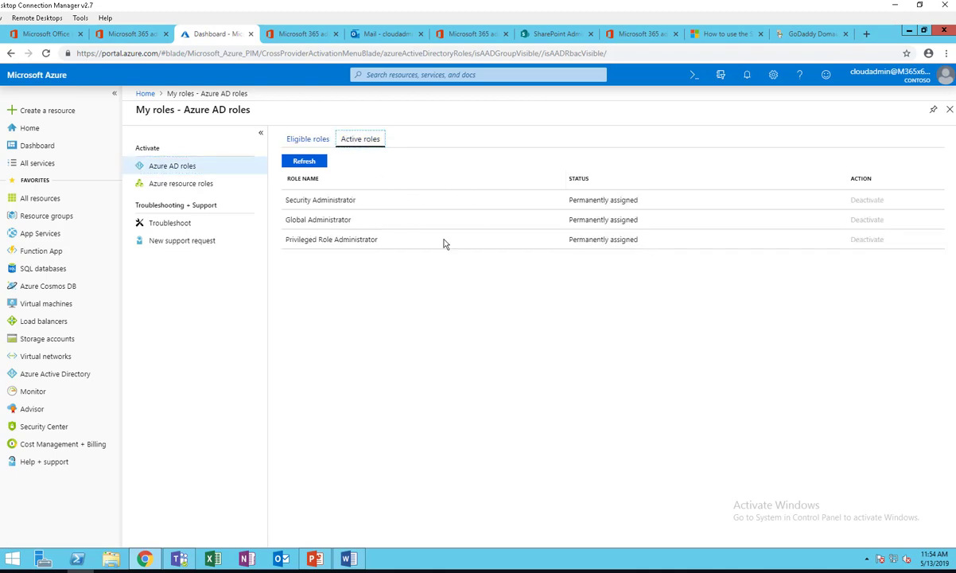
click(307, 139)
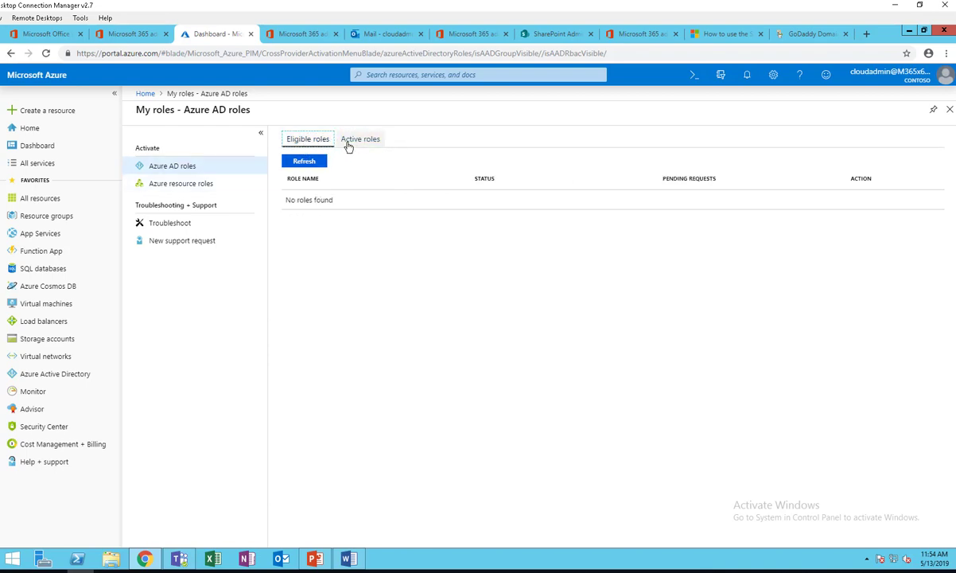
click(359, 139)
click(309, 140)
click(188, 183)
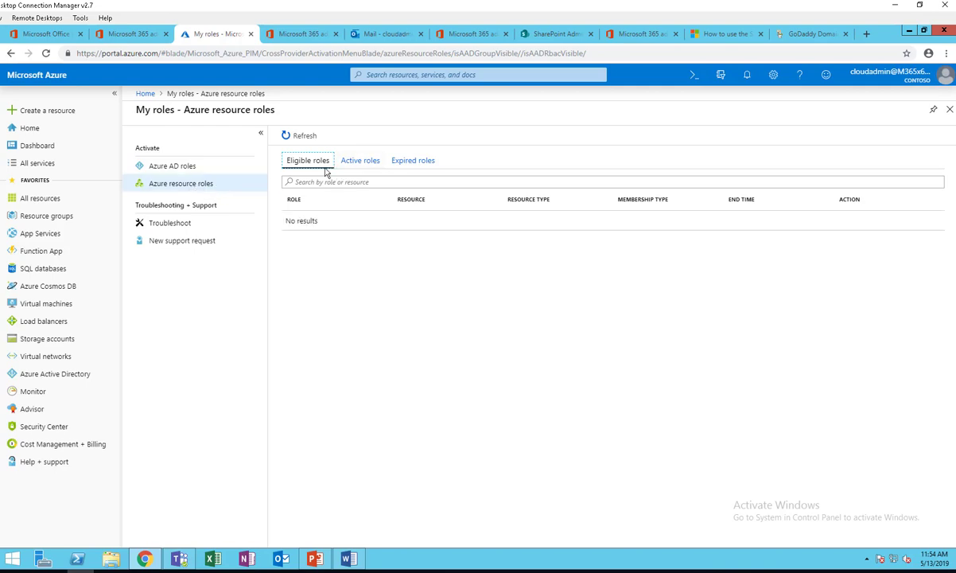
click(353, 166)
click(404, 161)
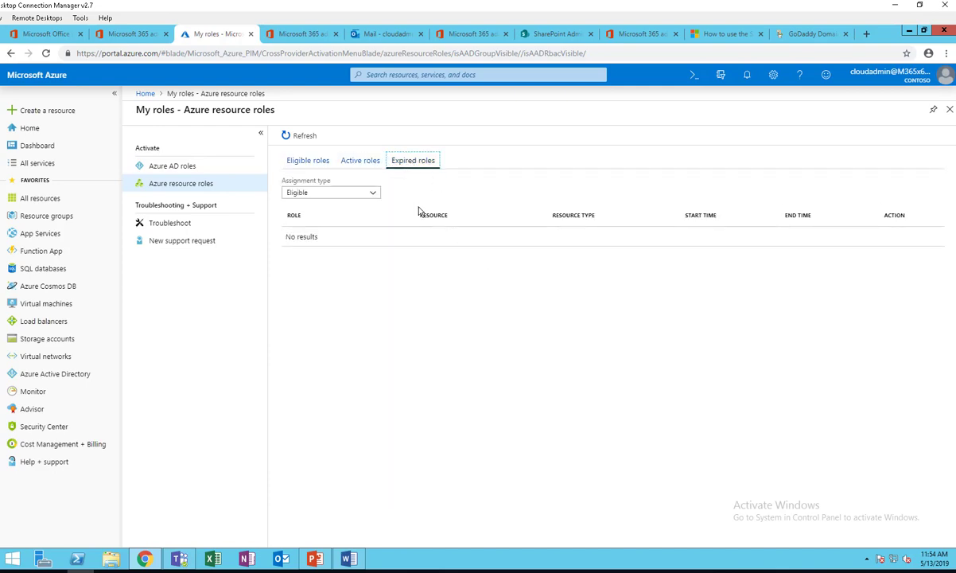
click(360, 162)
click(302, 162)
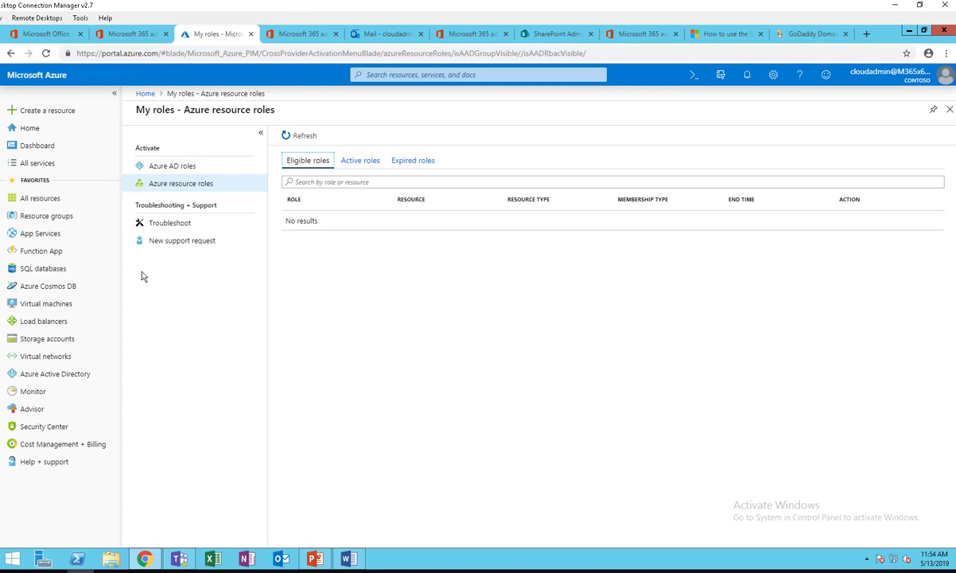
click(145, 94)
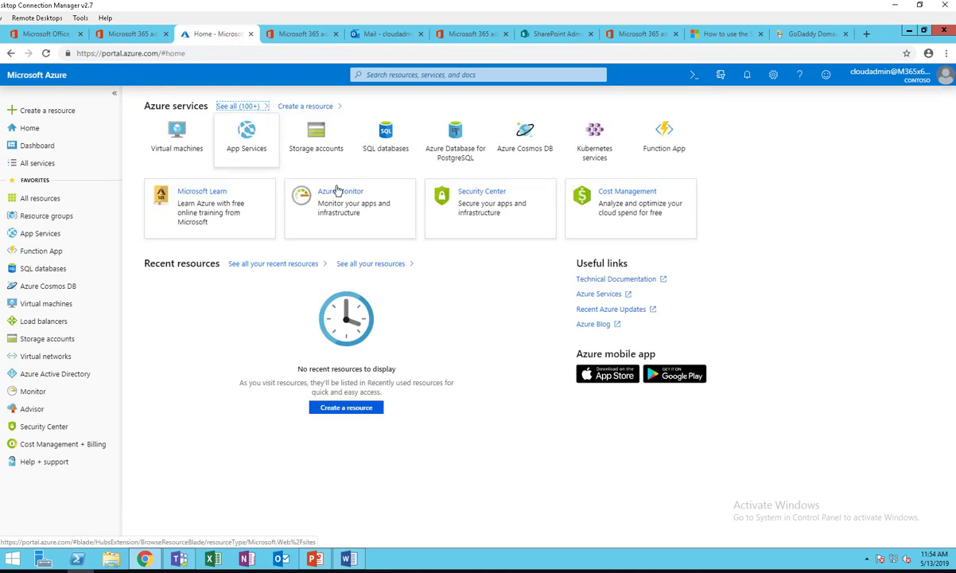
Reopen PIM with a 'pr' search and view My requests, which lists no results.
click(460, 76)
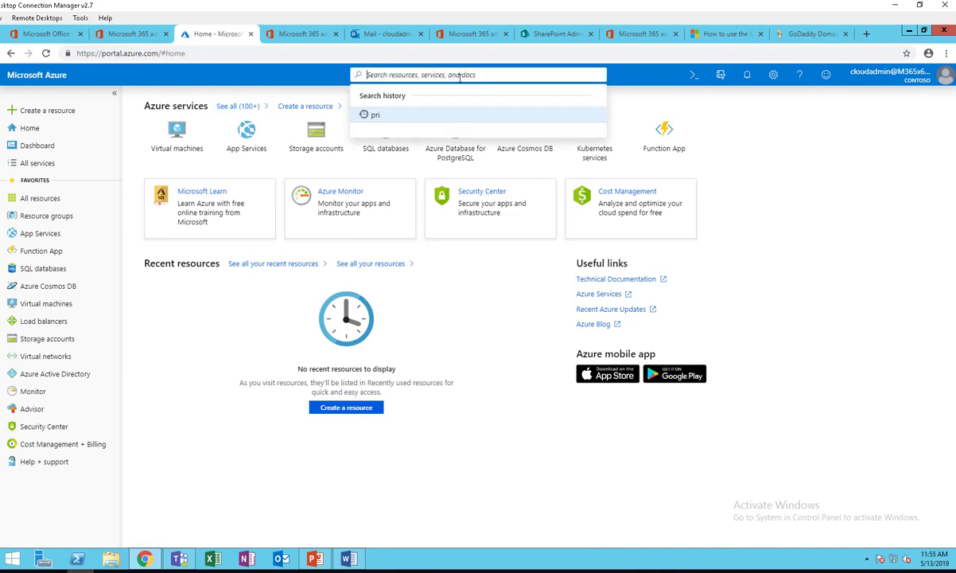
text(pr)
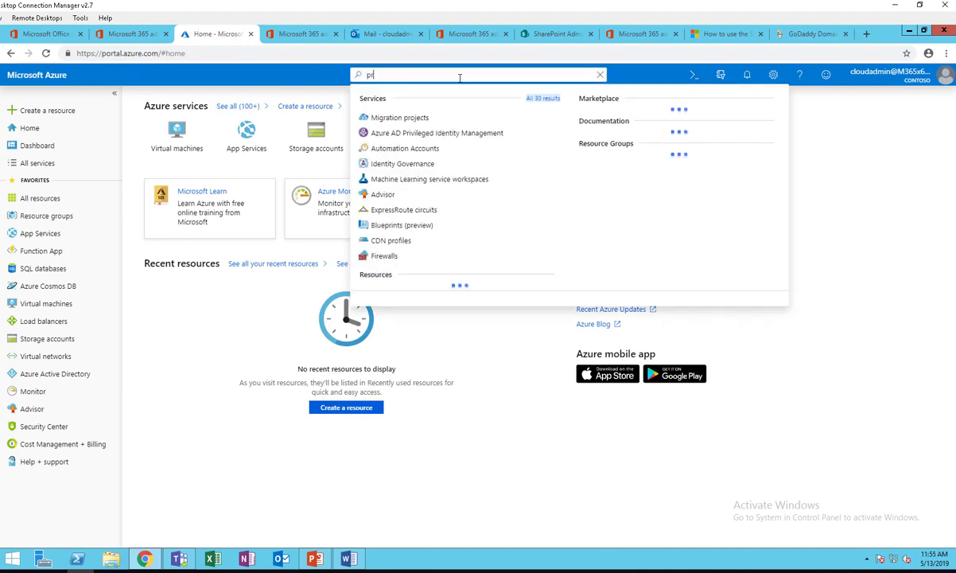
click(469, 136)
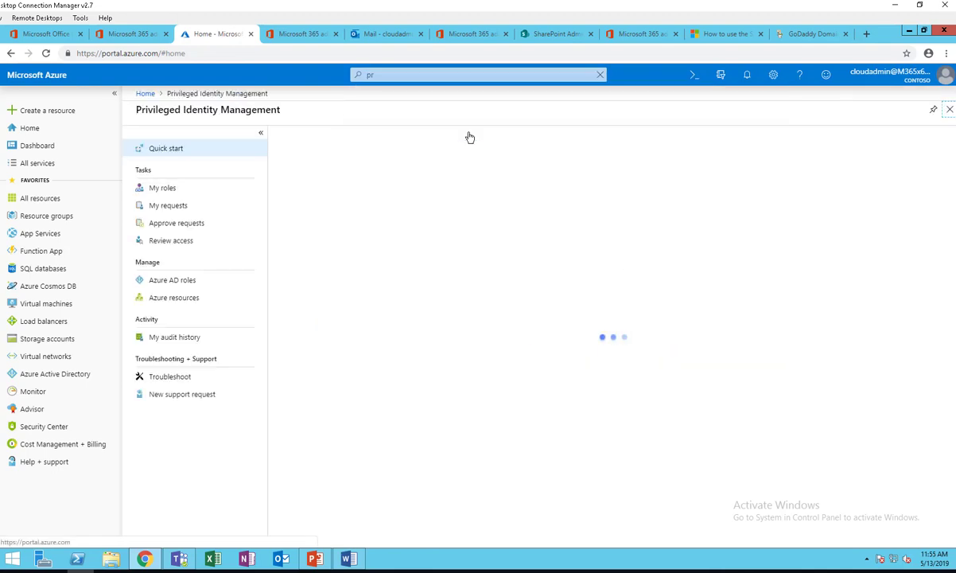
click(157, 188)
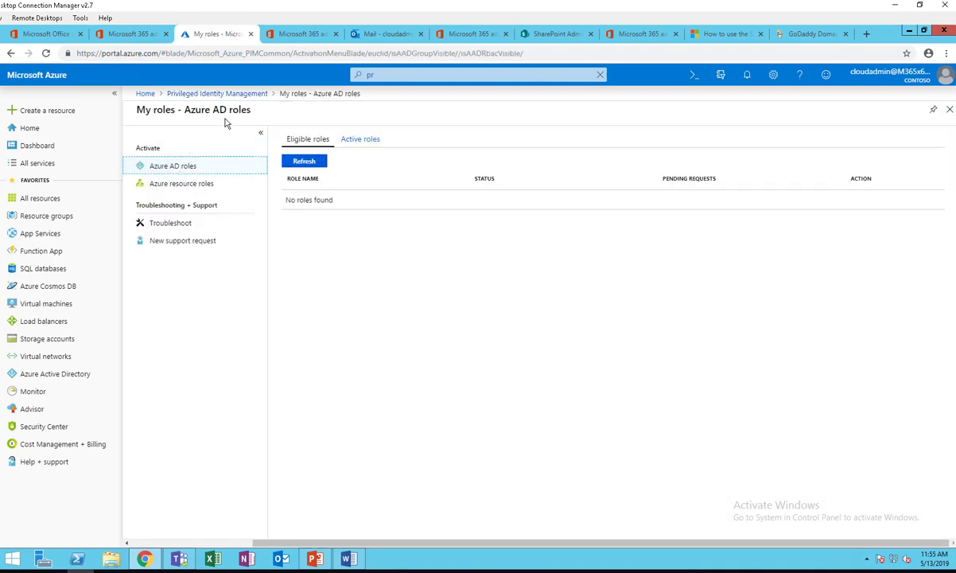
click(236, 94)
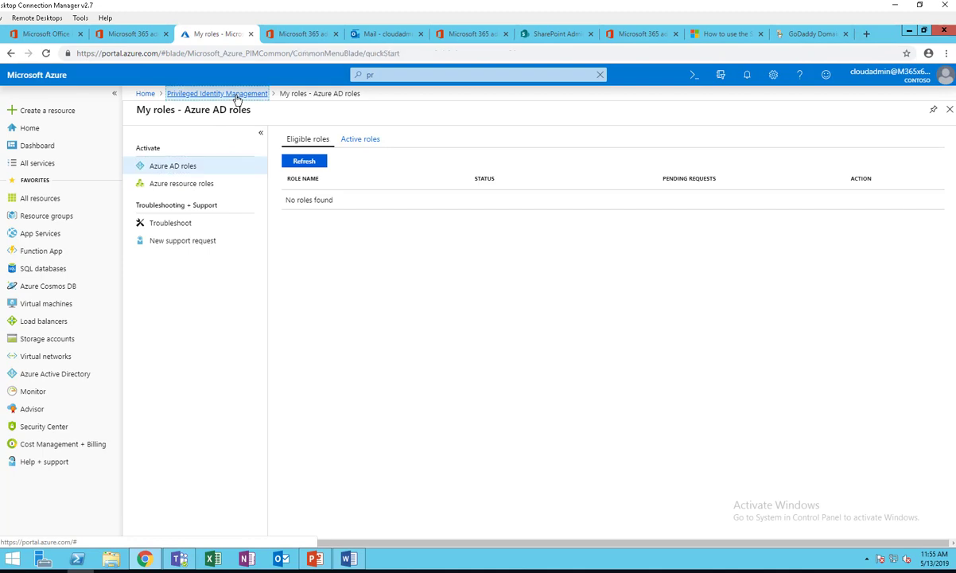
click(171, 206)
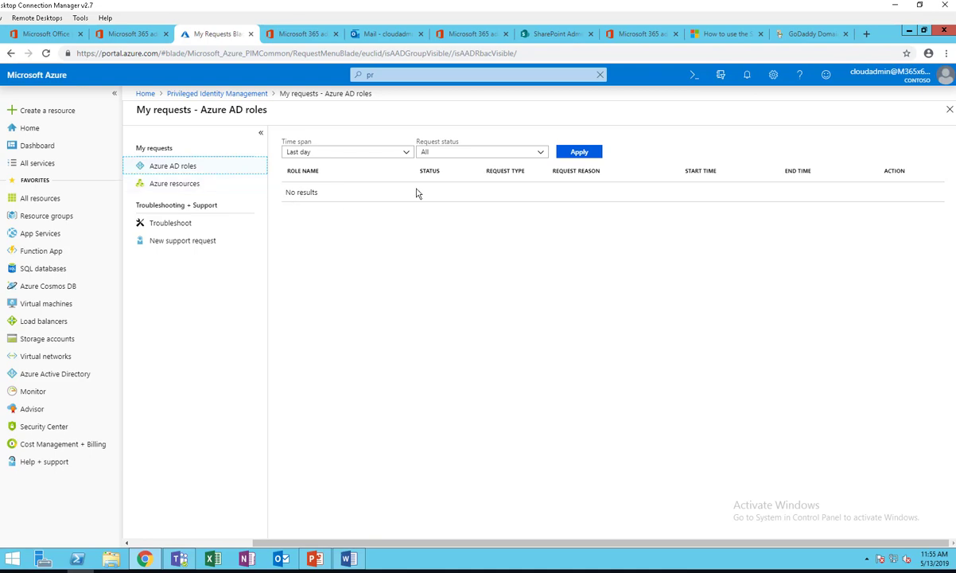
Check Approve requests and Review access, both empty, then open Azure AD roles management.
click(214, 93)
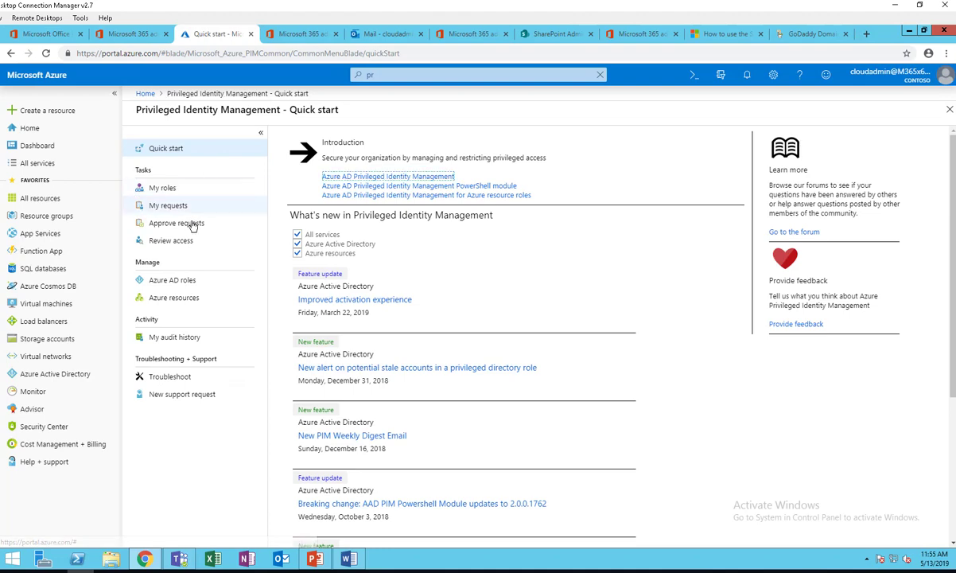
click(193, 224)
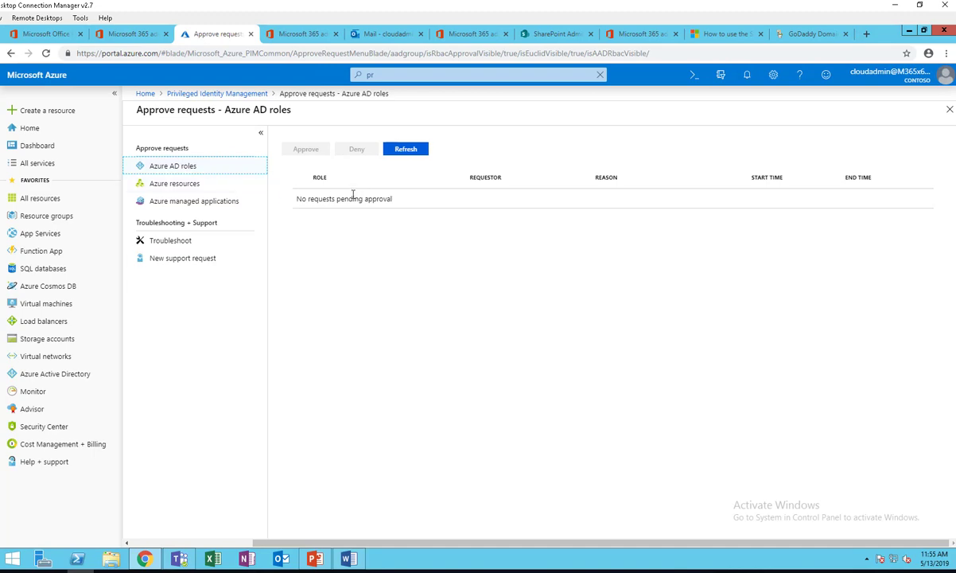
click(226, 94)
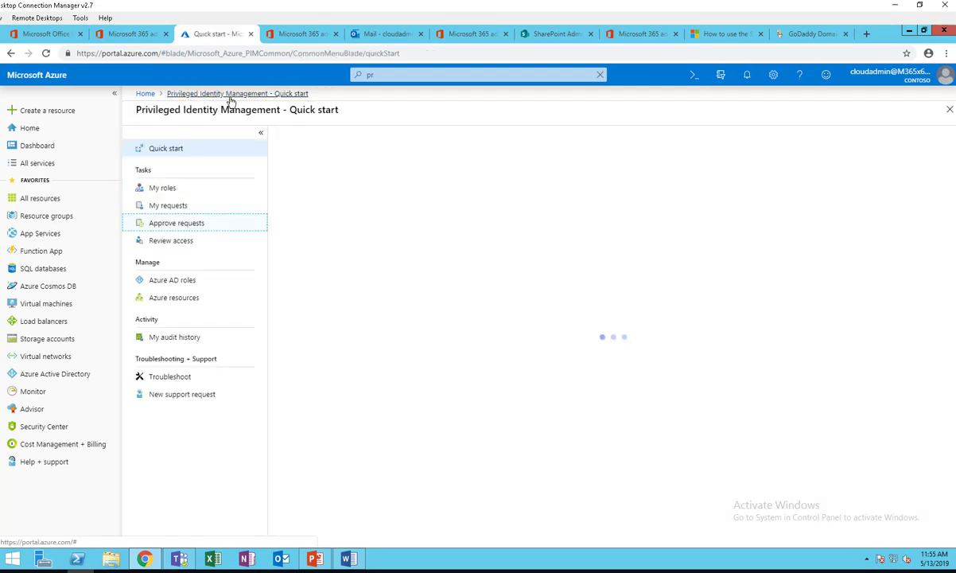
click(183, 241)
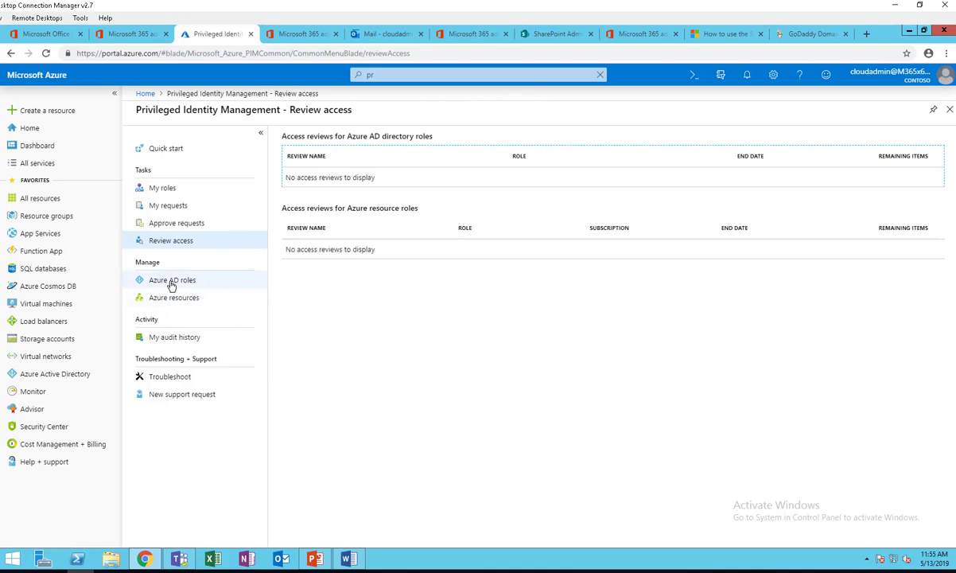
click(171, 284)
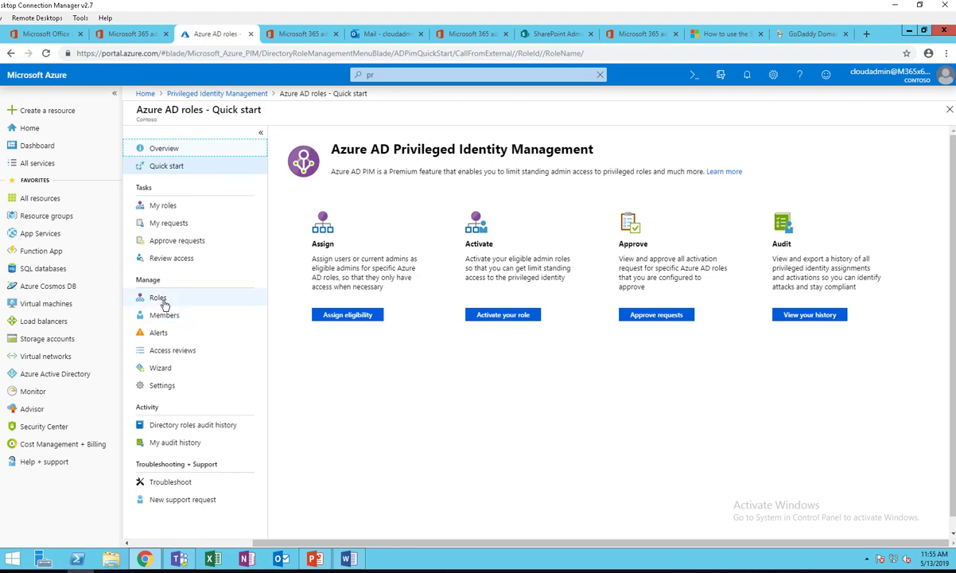
Browse the Azure AD roles Roles, Members, Access reviews and Alerts pages, then open Settings.
click(164, 303)
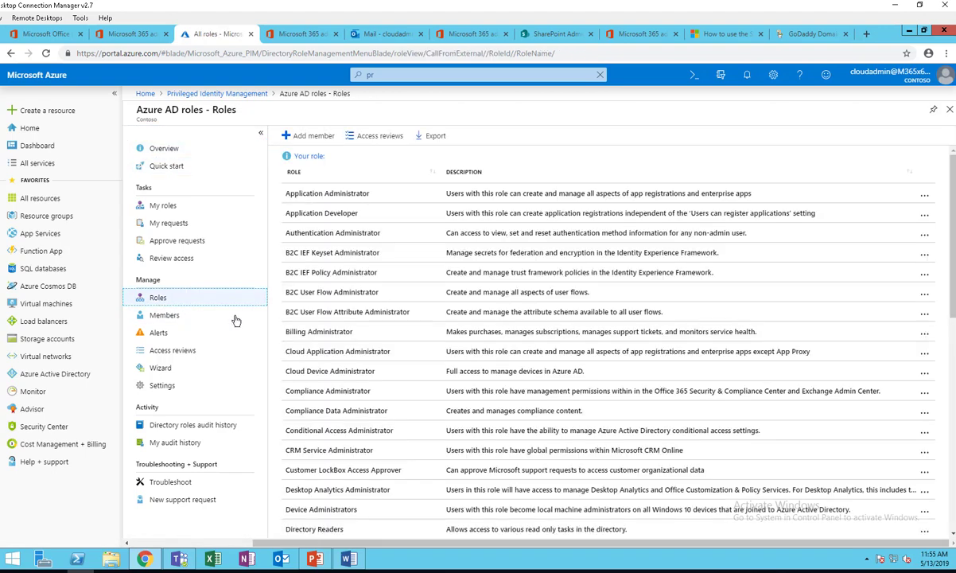
scroll(416, 334, down, 6)
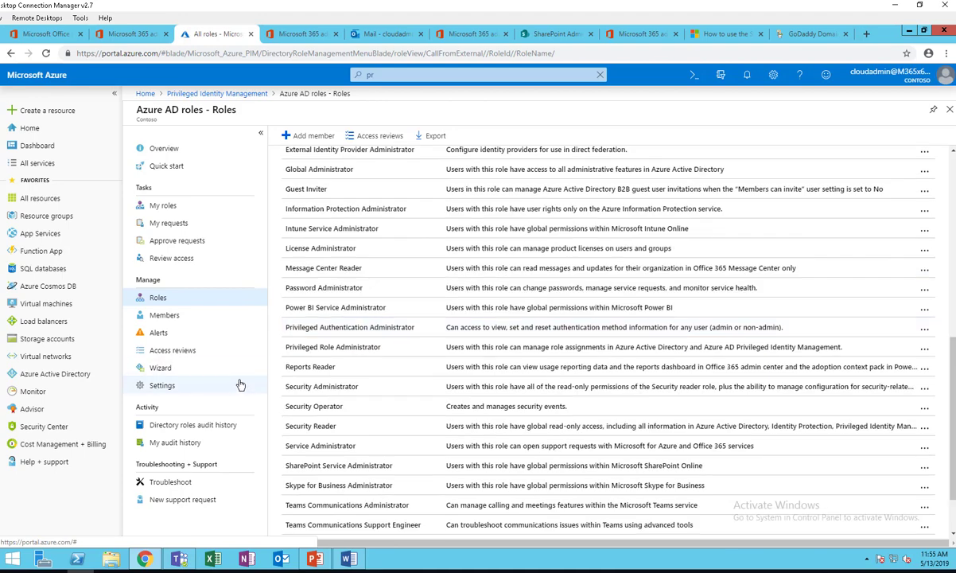
click(169, 315)
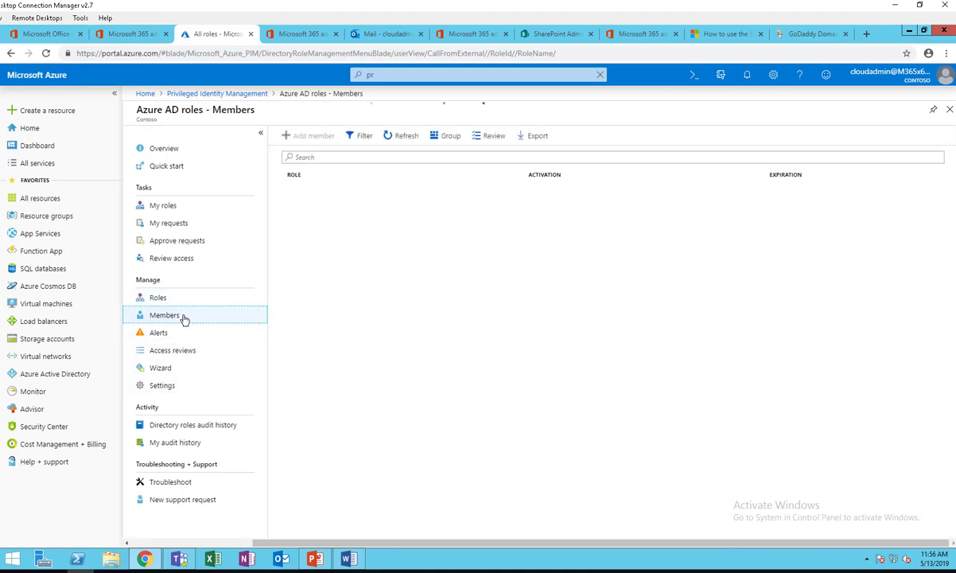
scroll(366, 328, down, 1)
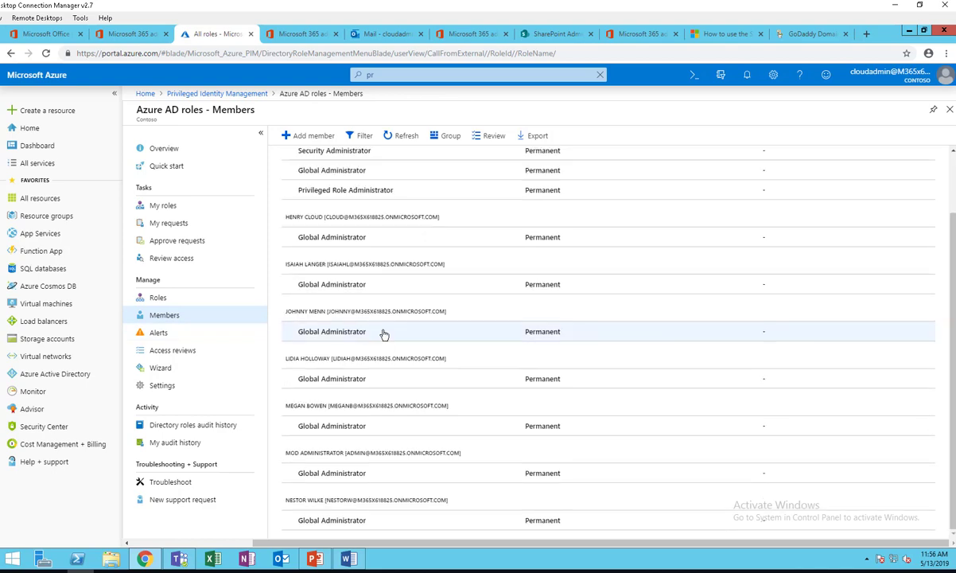
click(183, 351)
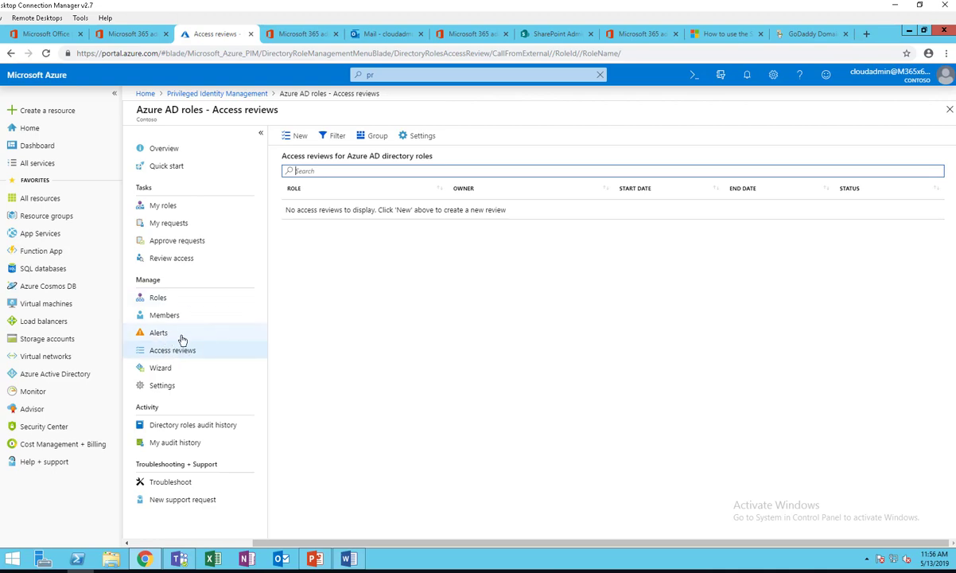
click(168, 336)
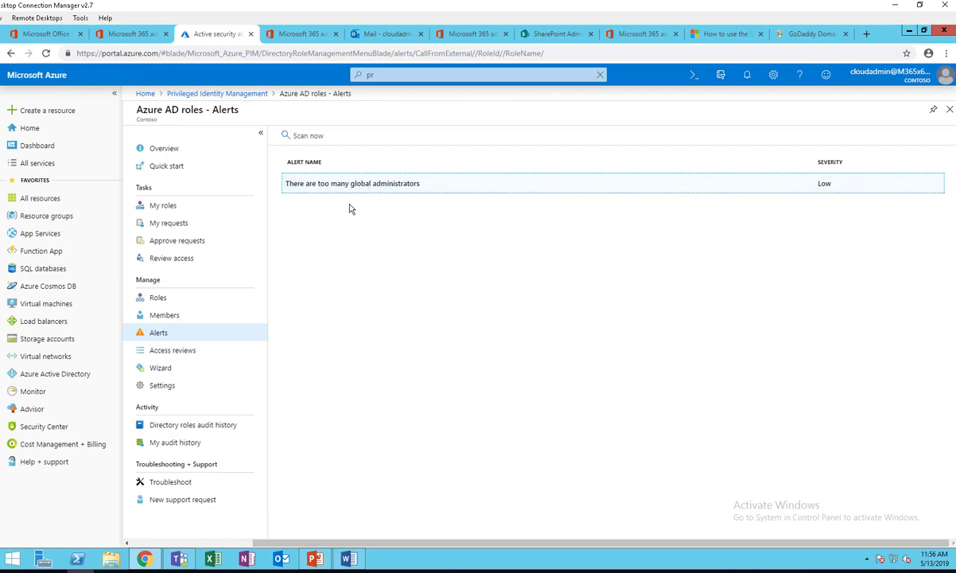
click(173, 390)
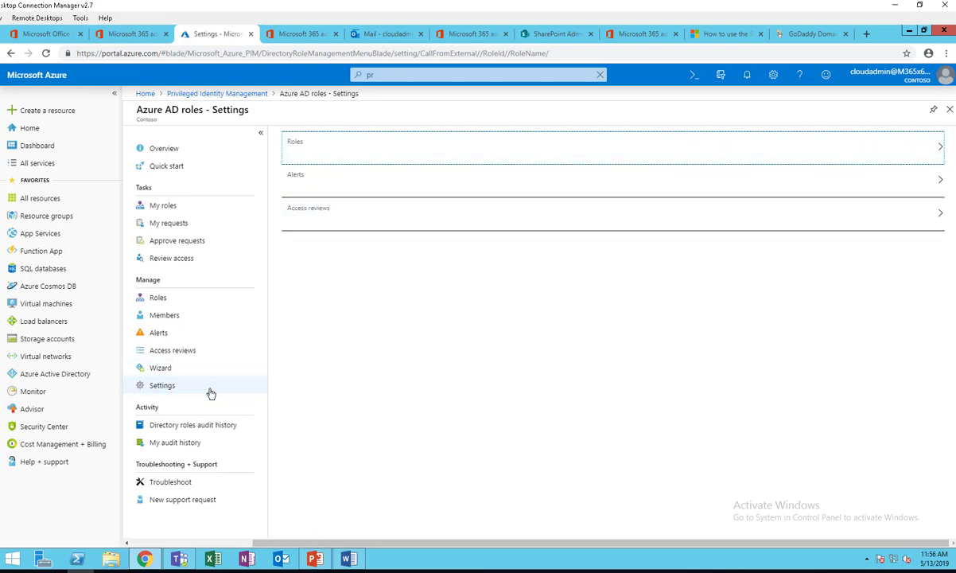
Open the Global Administrator role's activation settings from the PIM Roles list.
click(194, 390)
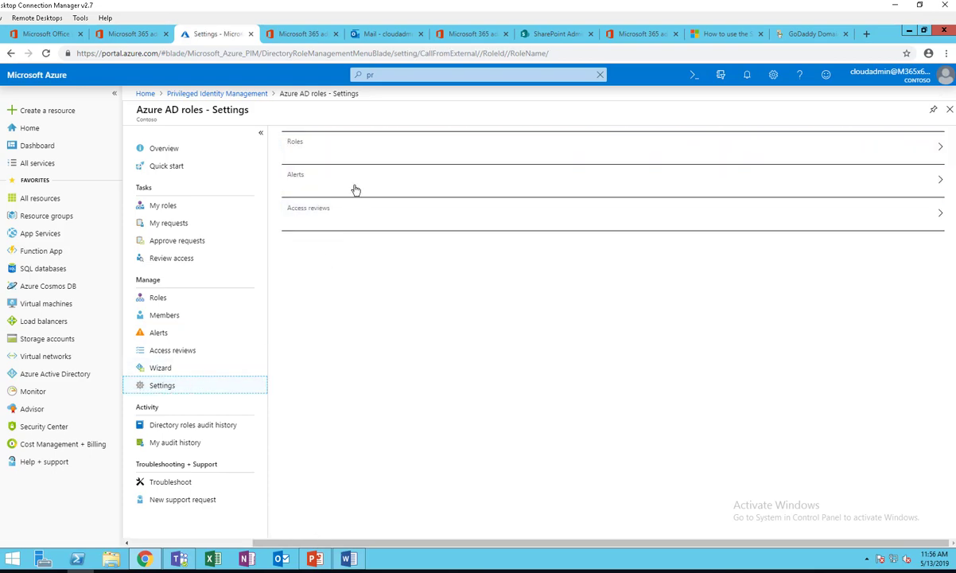
click(333, 150)
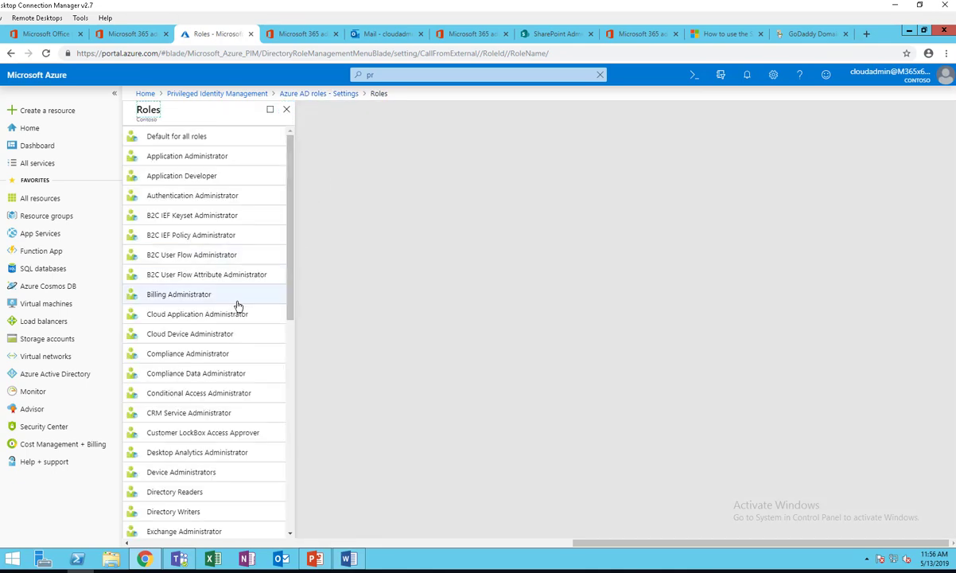
scroll(237, 334, down, 5)
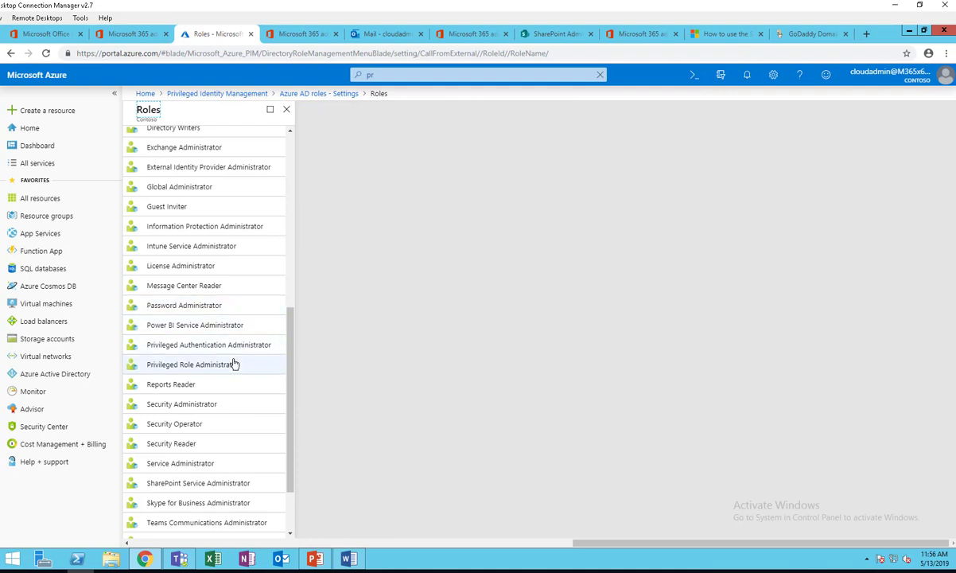
scroll(265, 427, down, 1)
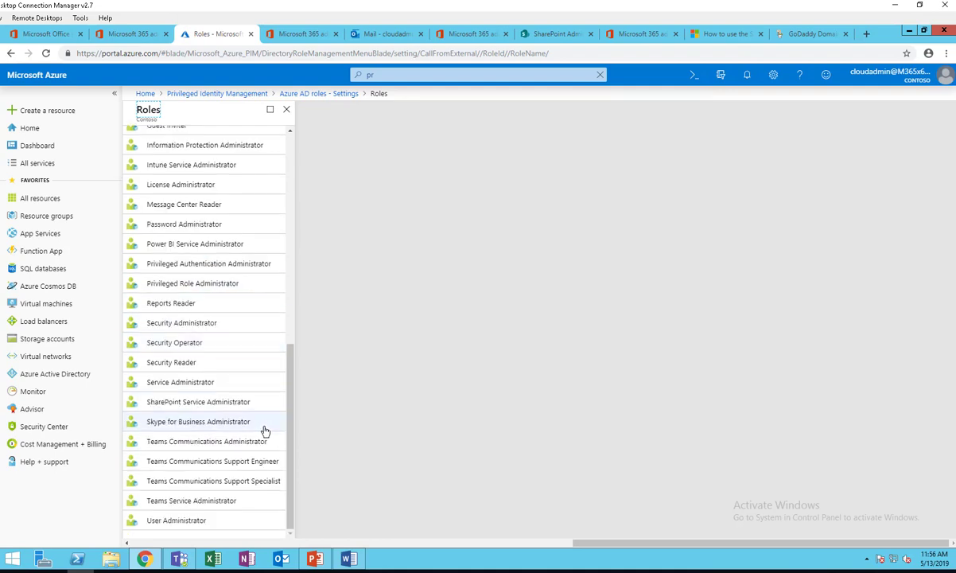
scroll(250, 398, up, 5)
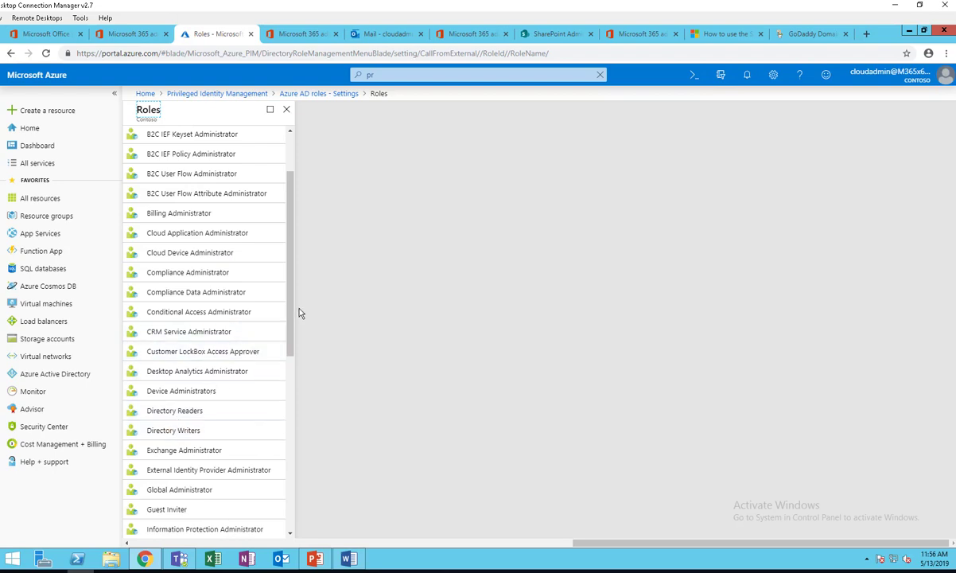
scroll(241, 434, down, 1)
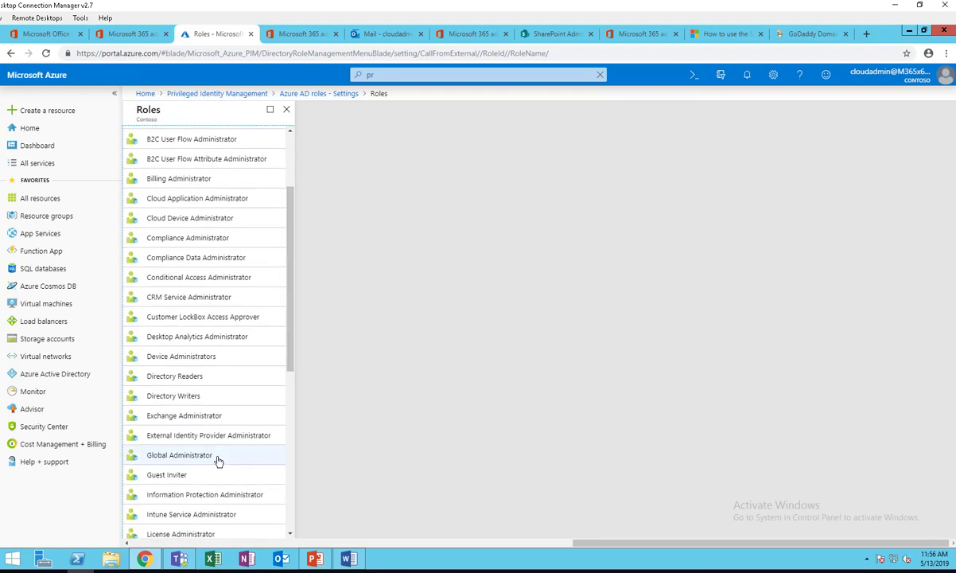
click(217, 457)
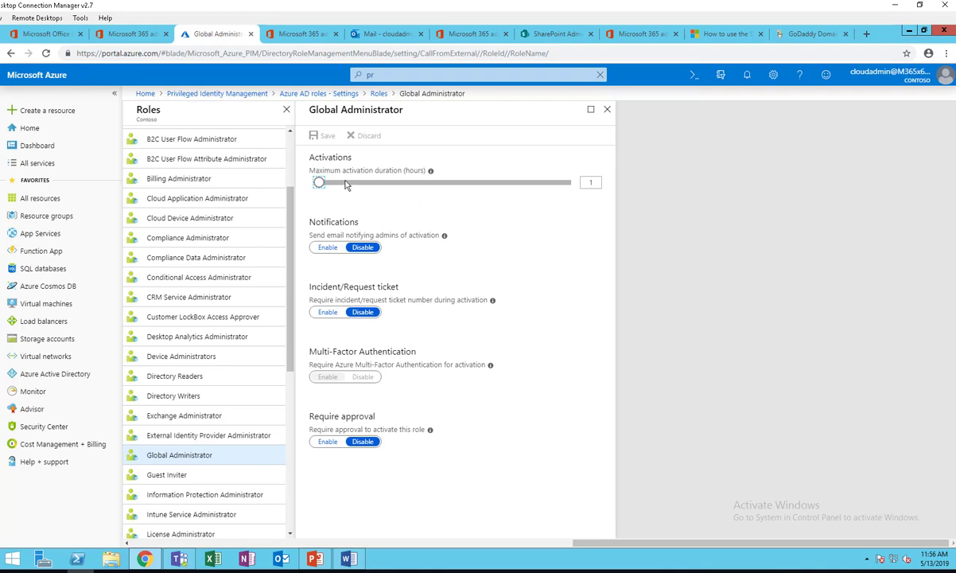
Set Global Administrator's maximum activation to 20 hours and enable activation email notifications and required approval.
mouse_move(319, 186)
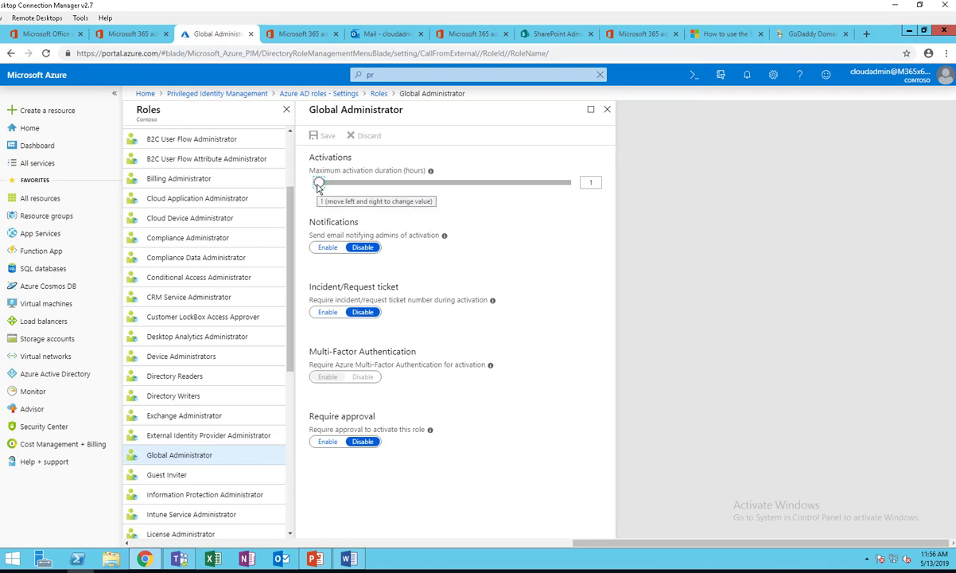
drag(319, 186, 384, 184)
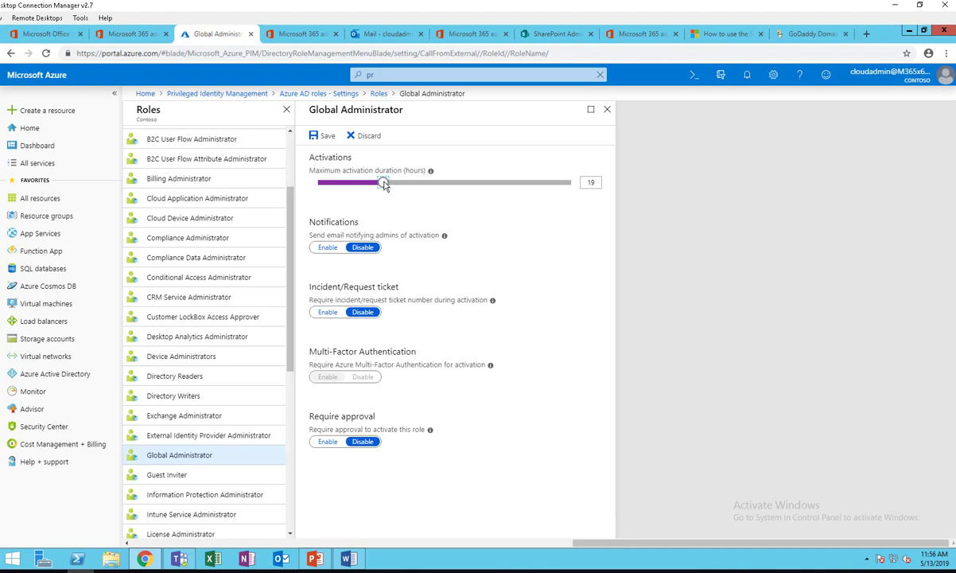
mouse_move(388, 183)
mouse_down()
mouse_move(351, 193)
mouse_move(312, 187)
mouse_move(389, 189)
mouse_up()
drag(389, 190, 389, 190)
click(326, 249)
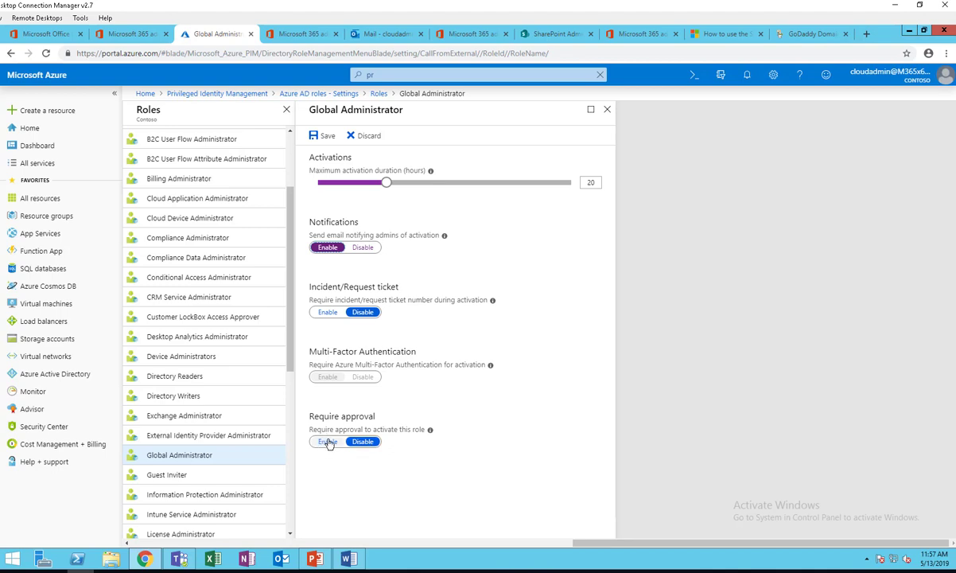
click(329, 442)
scroll(573, 438, down, 2)
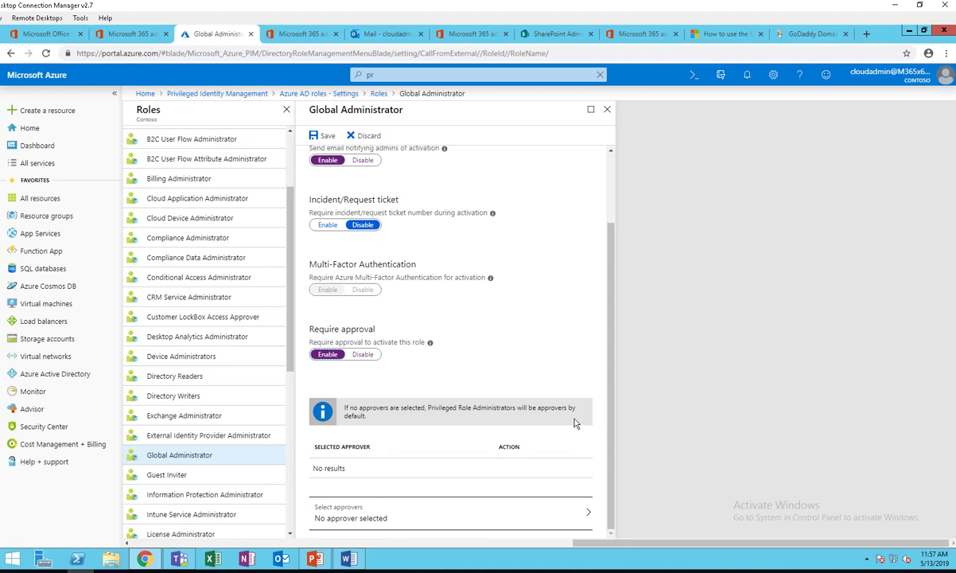
click(356, 471)
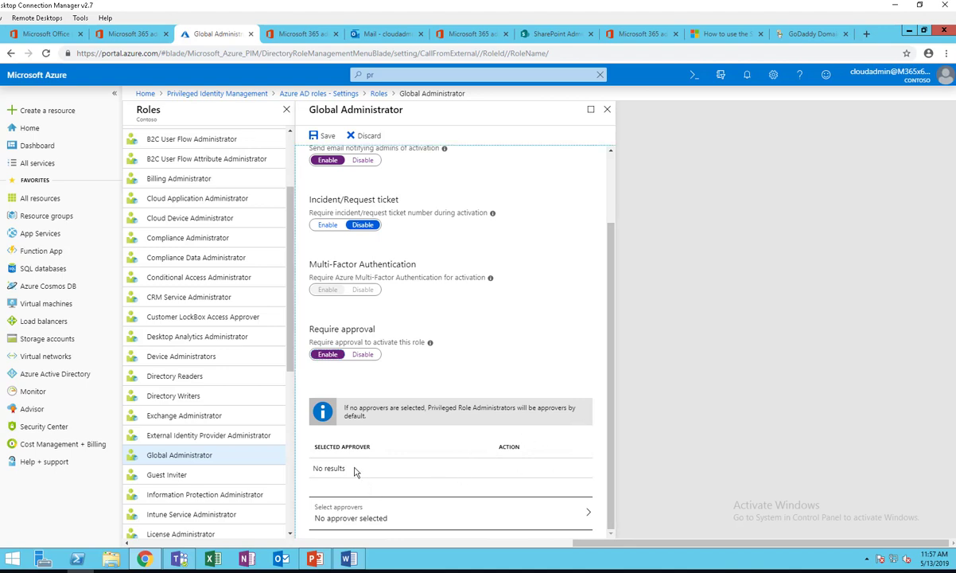
click(386, 511)
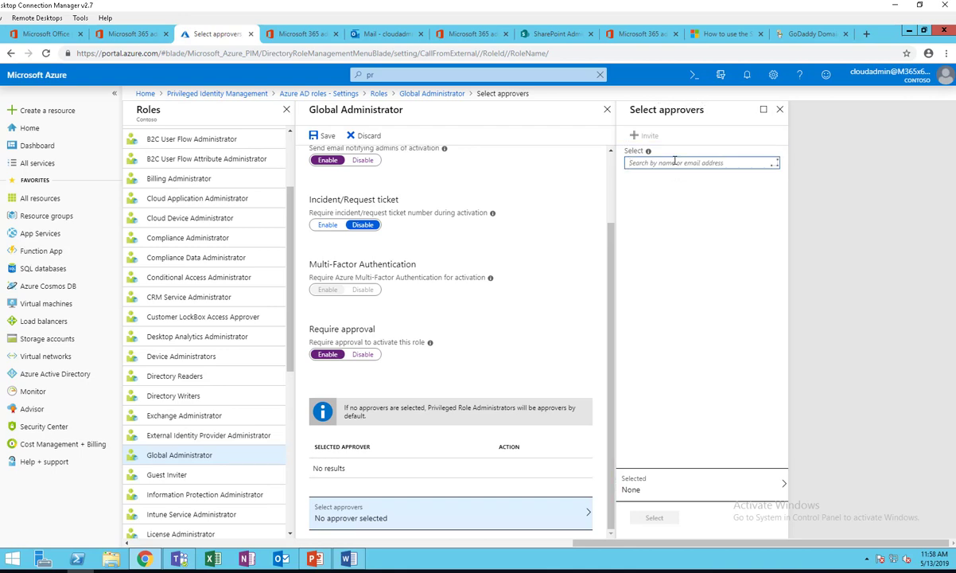
Search for and select the cloud admin account as the activation approver.
text(cloudadmin)
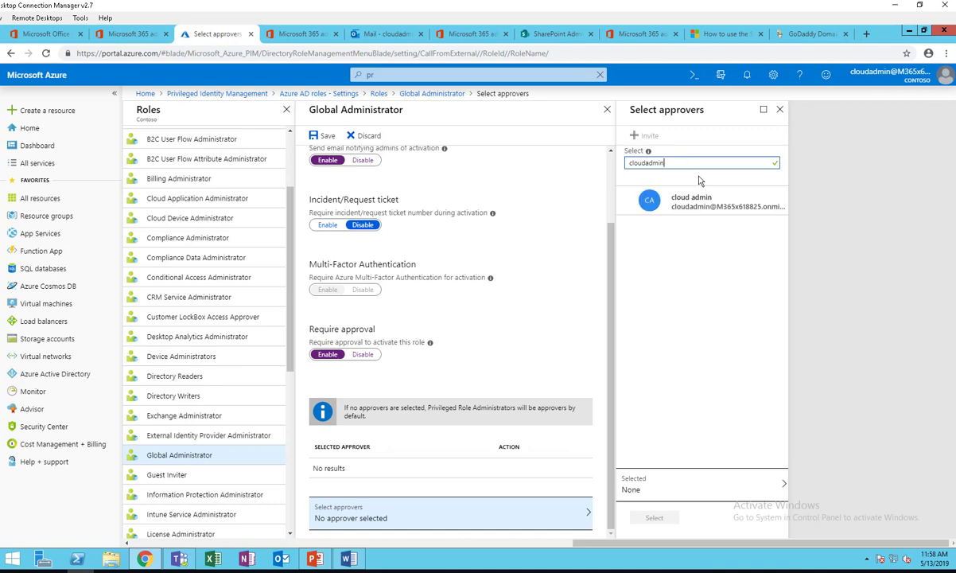
click(697, 202)
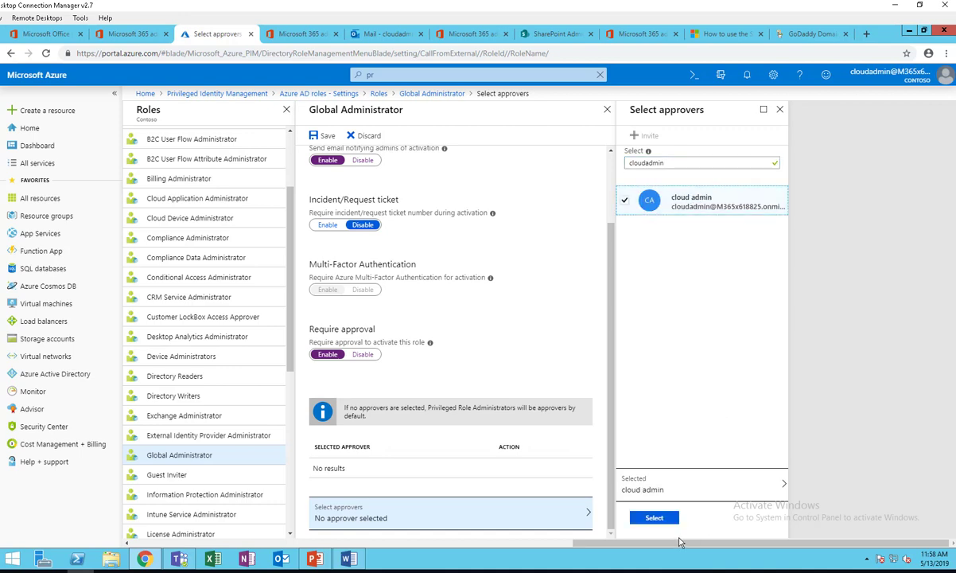
click(657, 518)
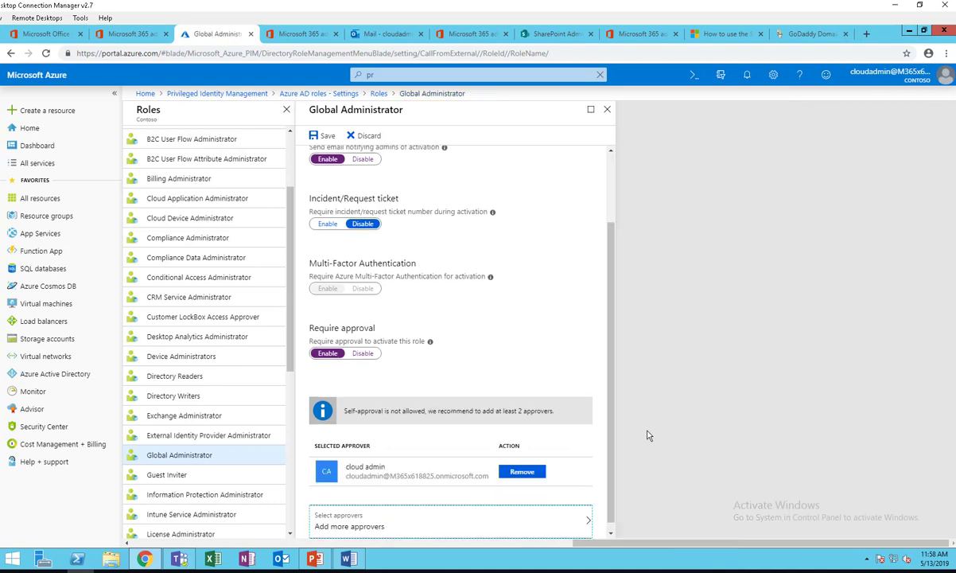
Save the Global Administrator role settings and close its blade.
scroll(582, 507, up, 2)
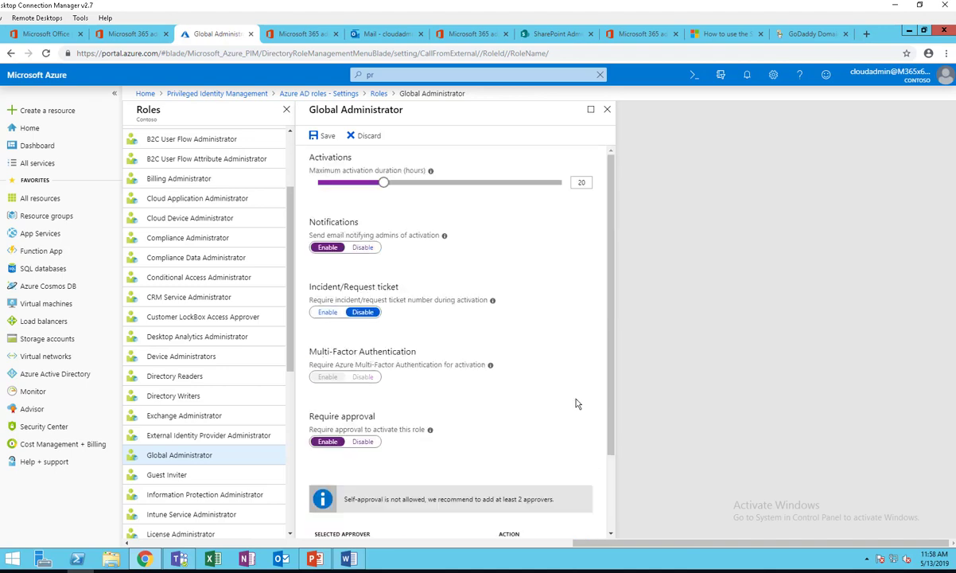
click(326, 135)
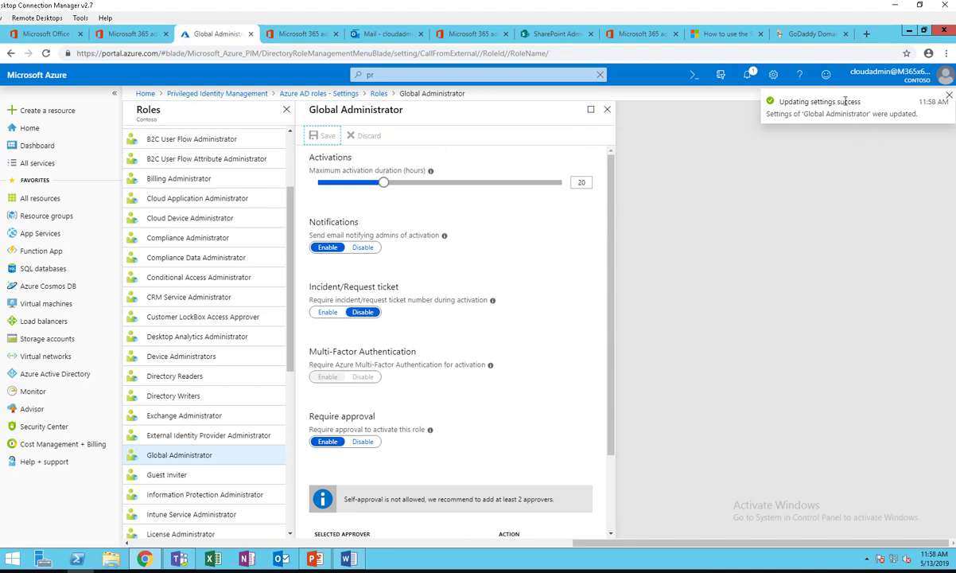
click(949, 97)
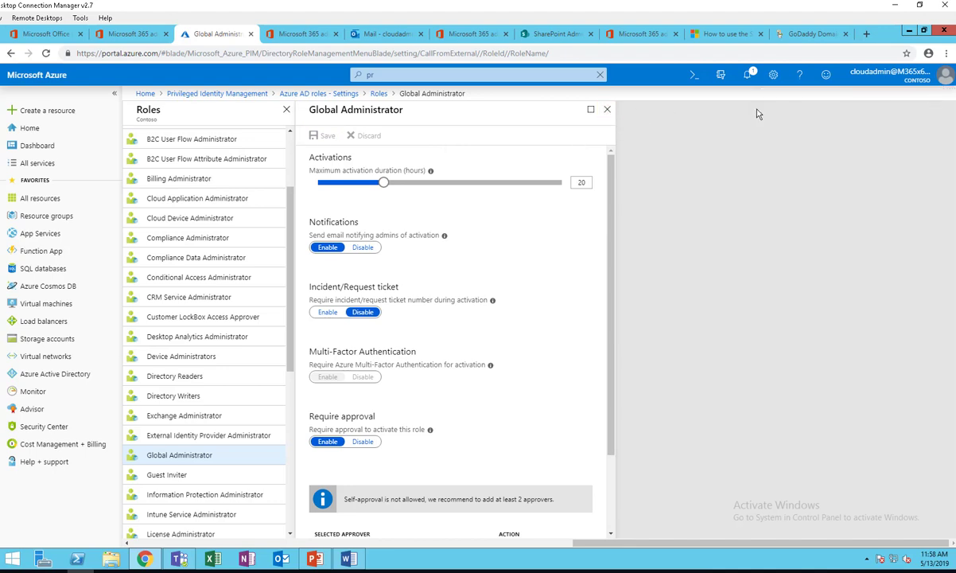
click(607, 109)
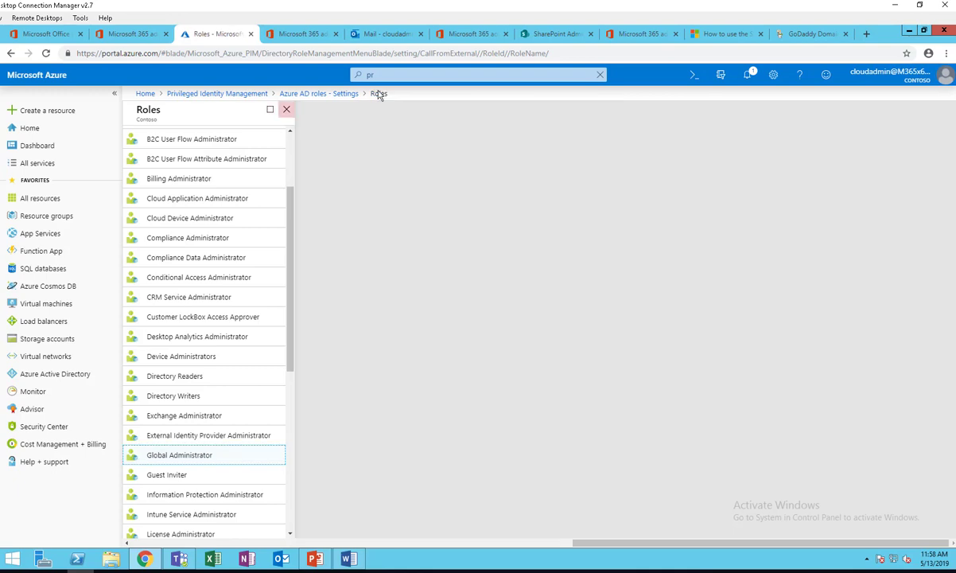
Go back to the Azure AD roles Settings page via the breadcrumb and open a new browser tab.
click(315, 96)
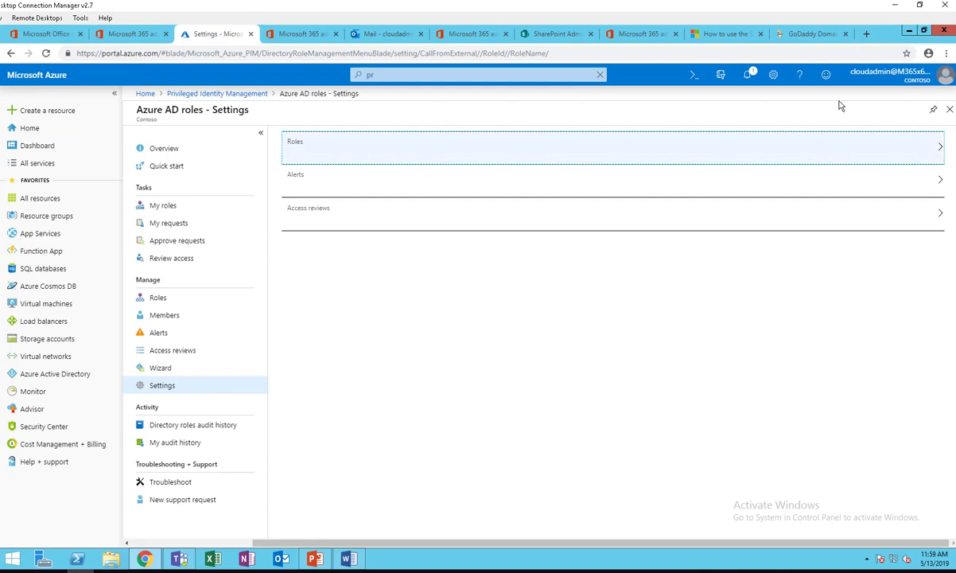
click(866, 34)
Load portal.office.com in a new Chrome incognito window.
click(945, 54)
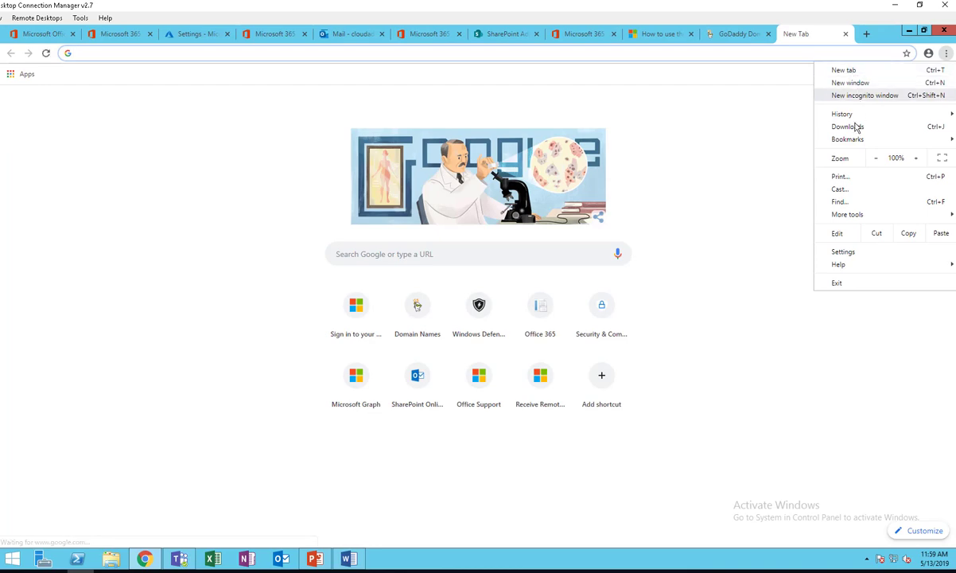
click(857, 96)
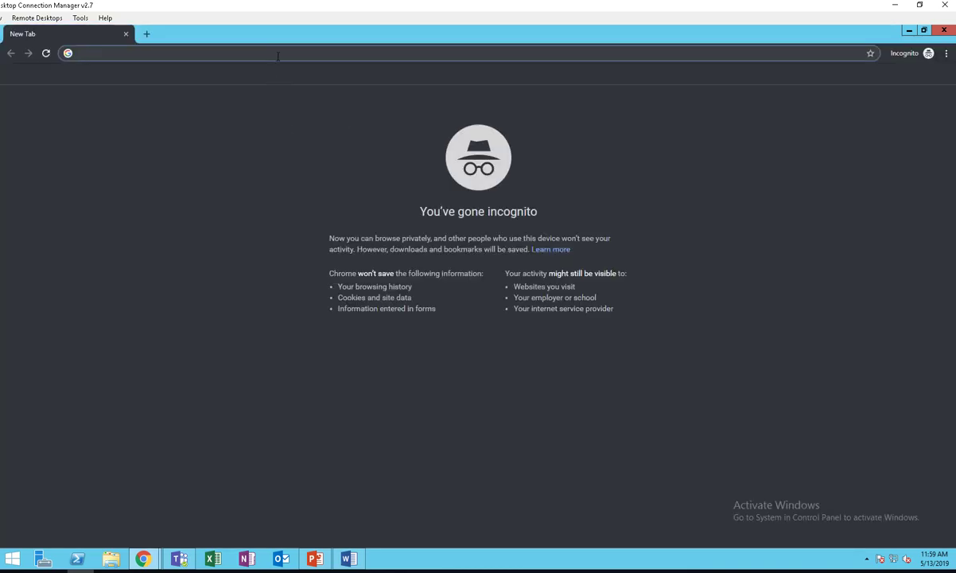
text(portal.office.com)
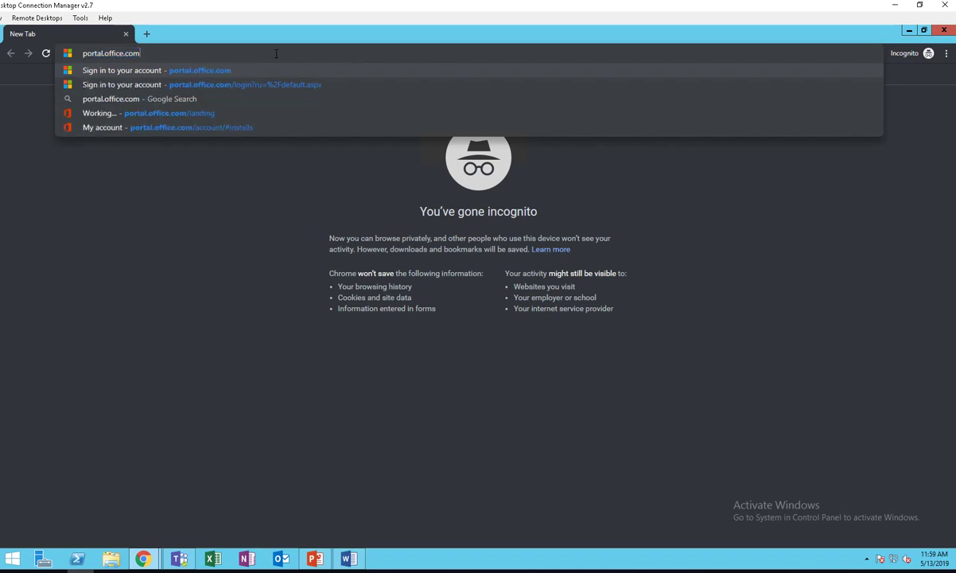
key(Return)
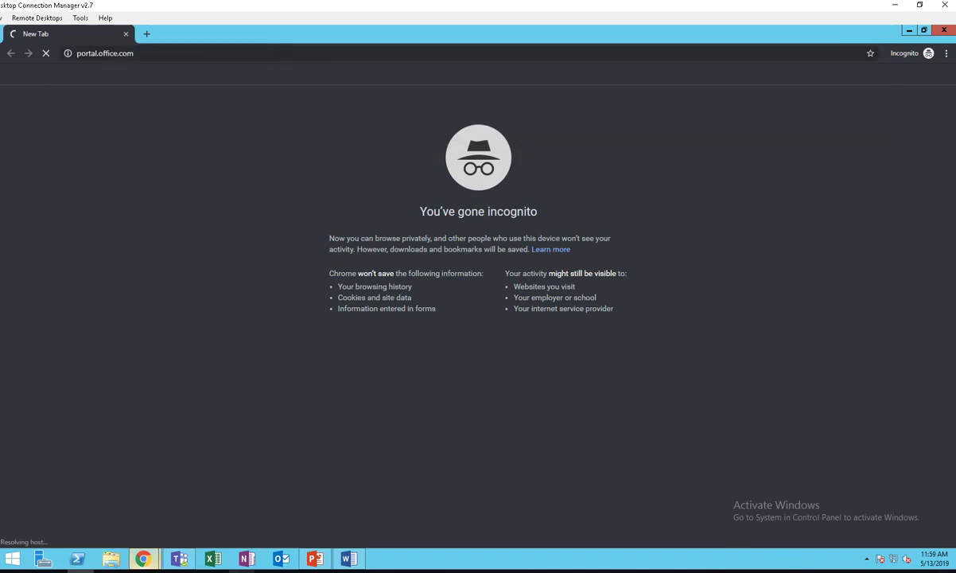
Check the Office 365 home page in the regular window, then minimize it to reveal the sign-in page.
mouse_move(143, 559)
click(99, 512)
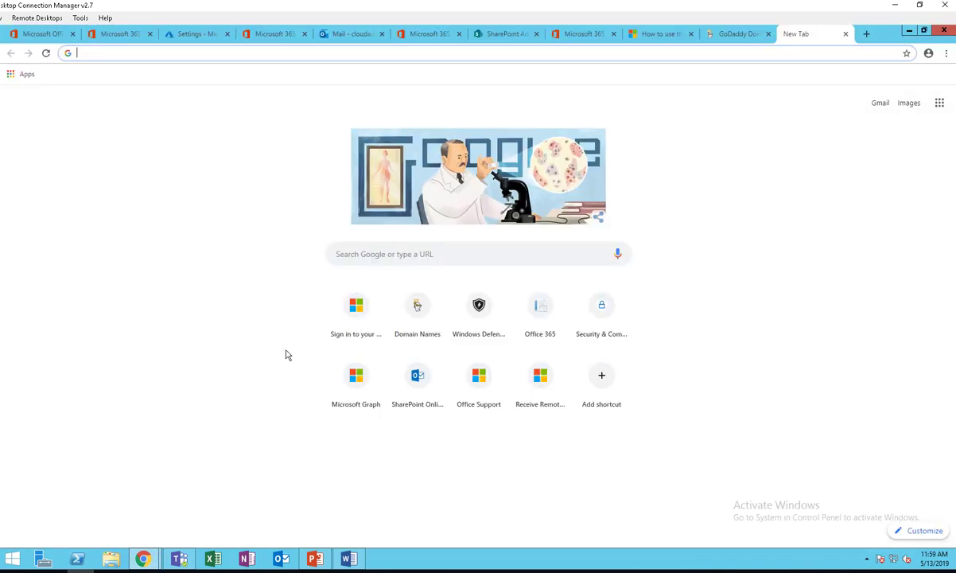
click(37, 33)
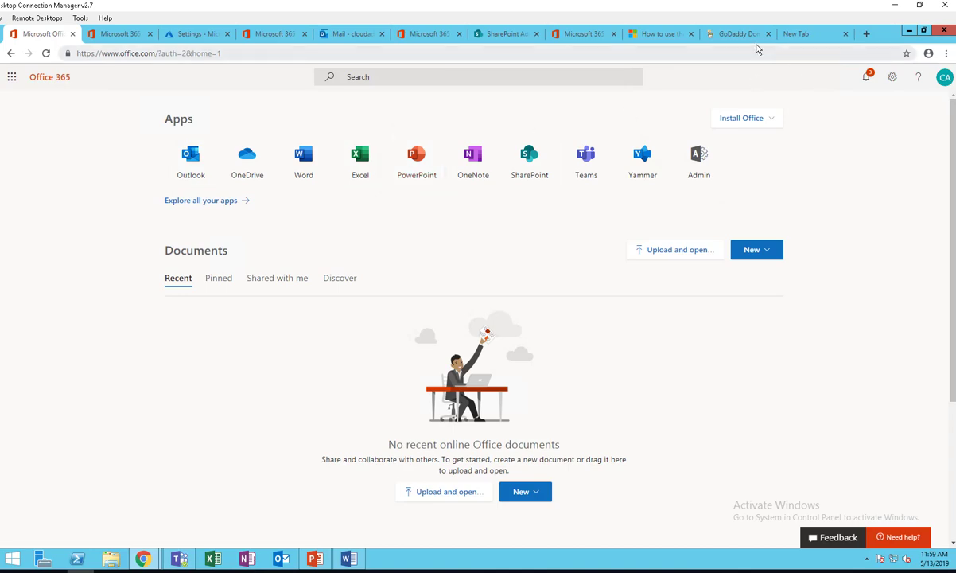
click(908, 31)
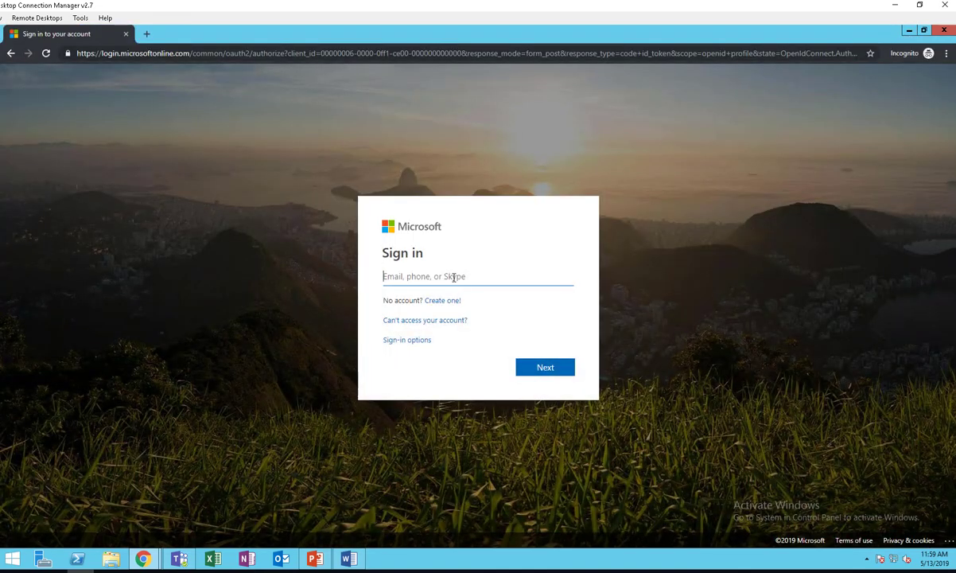
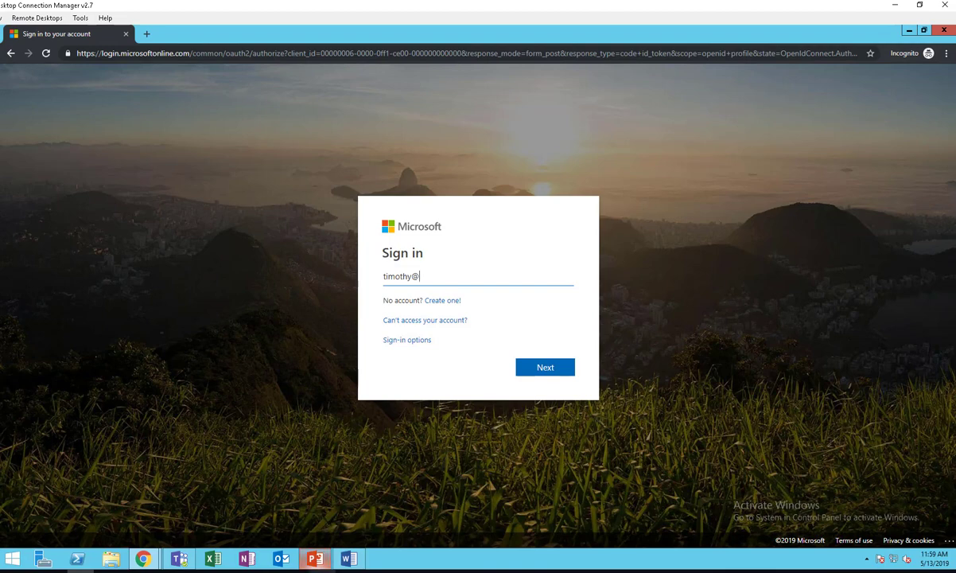
Copy the tenant domain from the admin's account panel and paste it after the typed username.
mouse_move(143, 558)
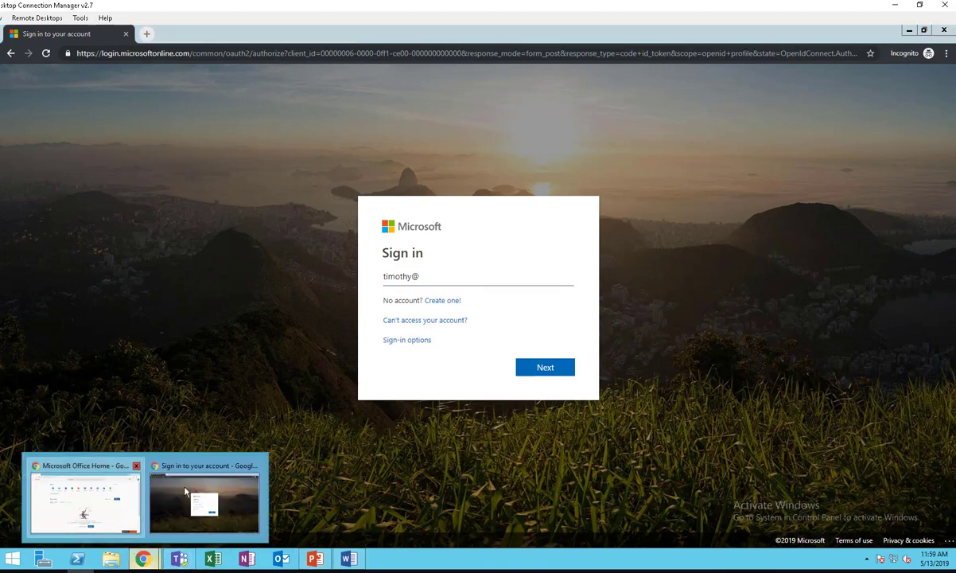
click(88, 509)
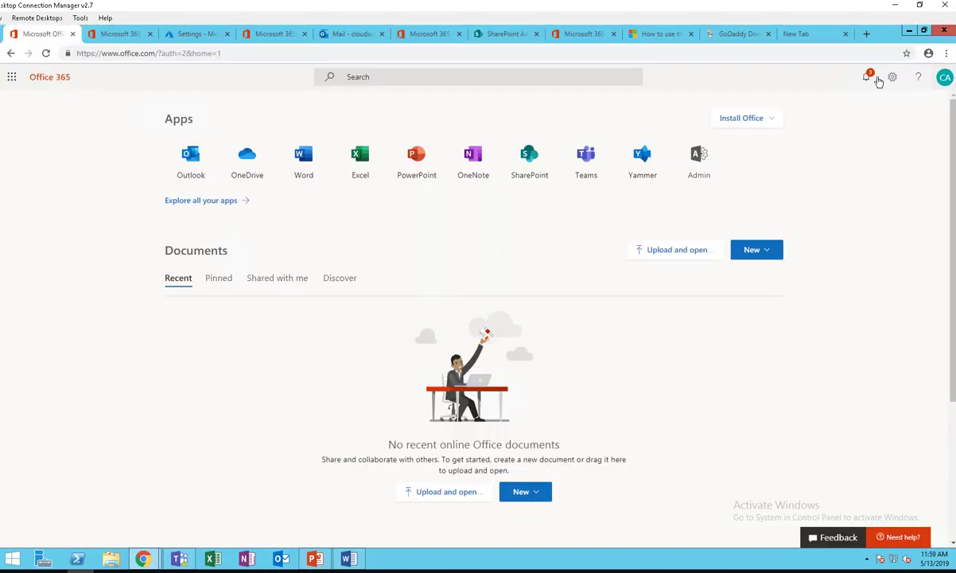
click(942, 78)
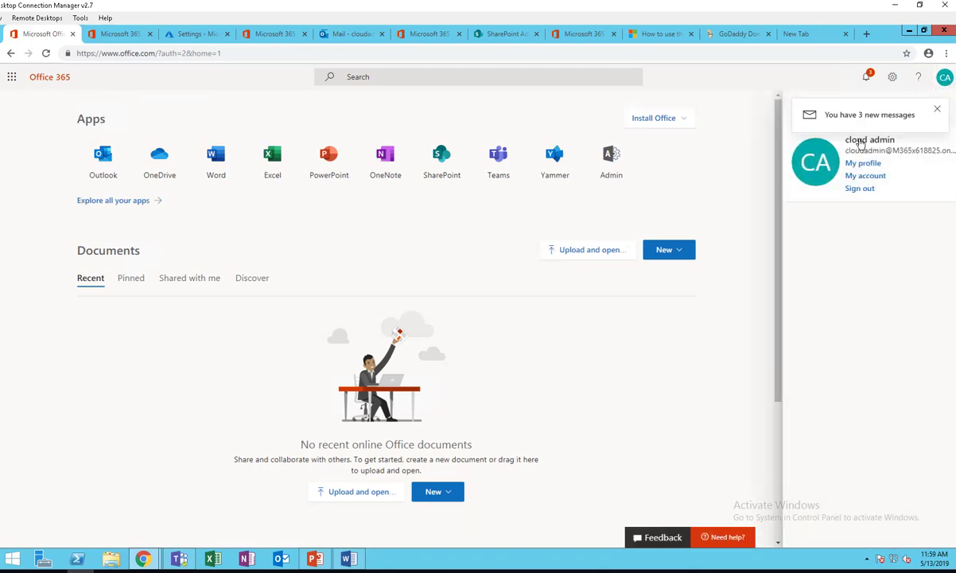
drag(886, 152, 939, 152)
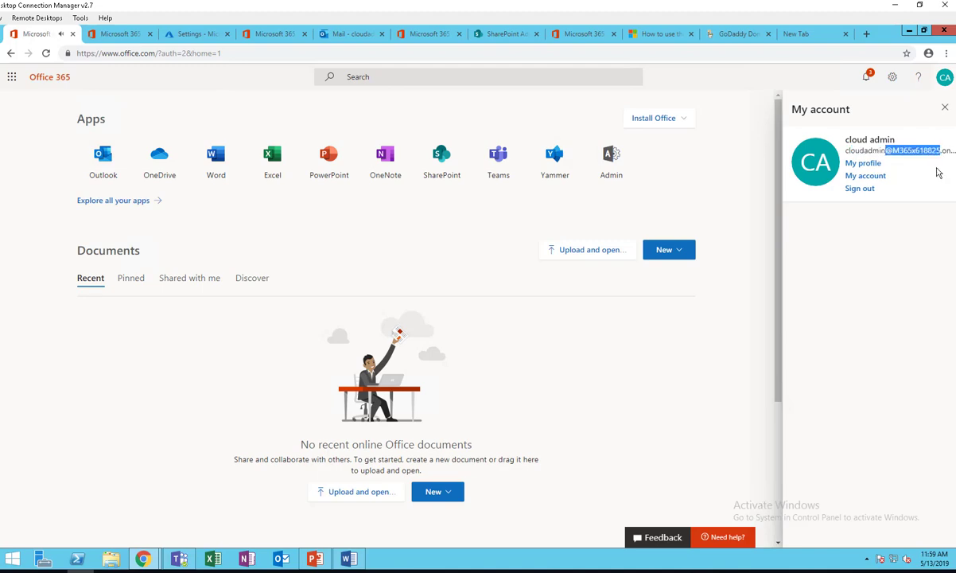
click(909, 30)
text(@M365x618825)
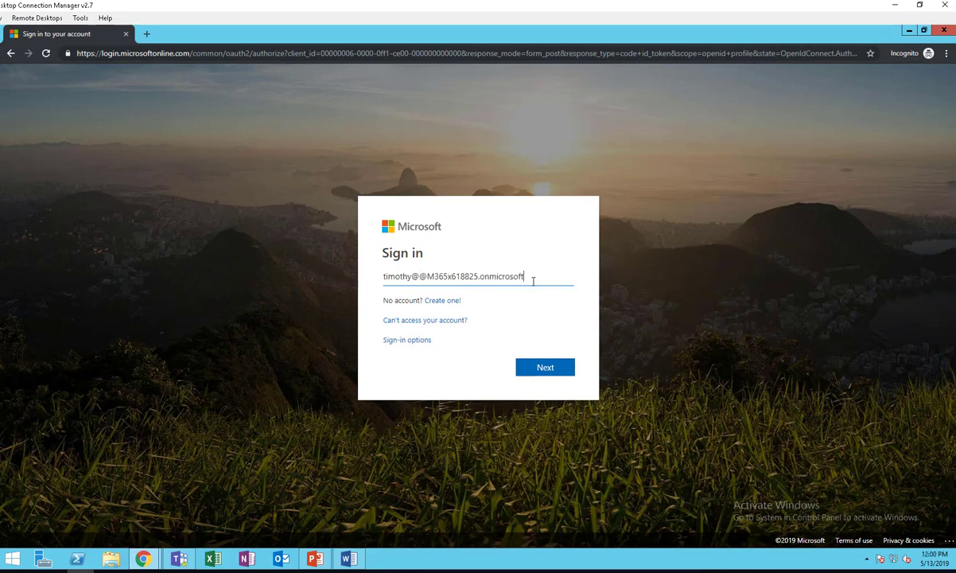
Remove the doubled @ from the address and submit the corrected username.
mouse_move(180, 559)
click(545, 367)
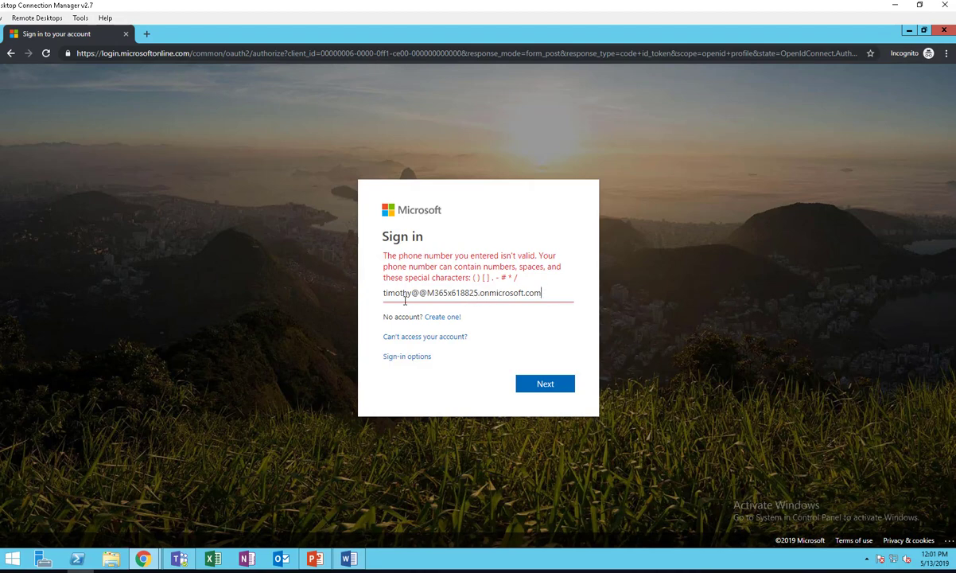
key(BackSpace)
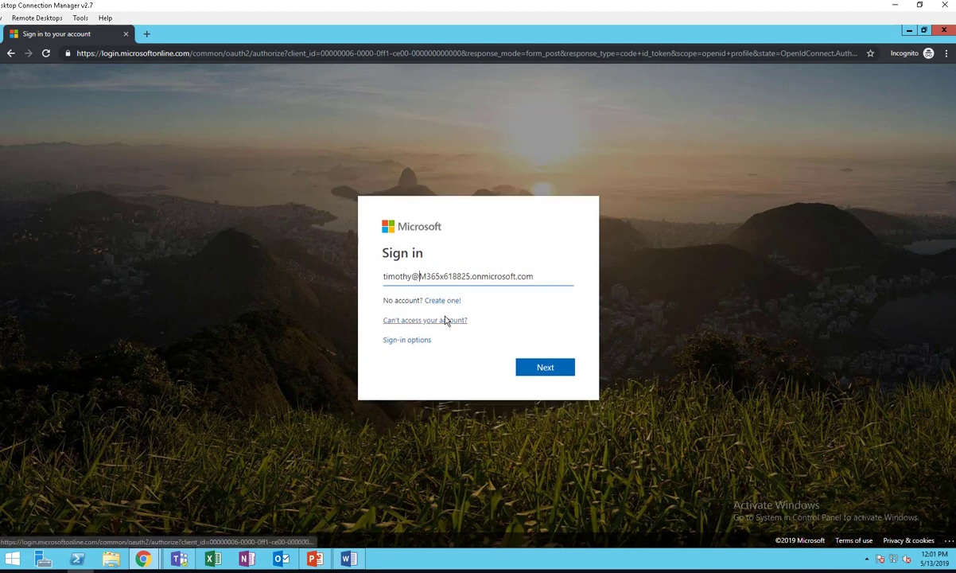
click(535, 367)
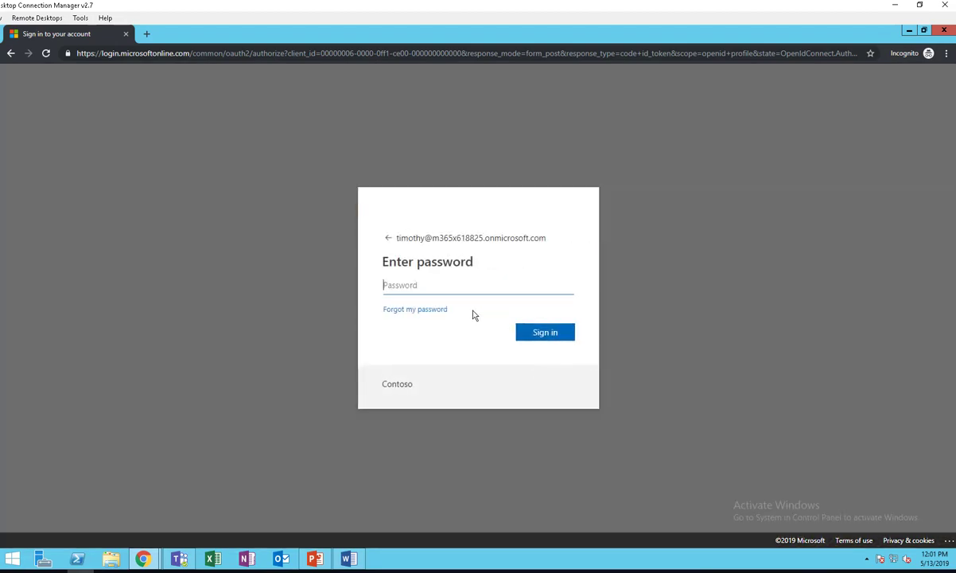
Sign in with the test user's password and choose to stay signed in.
text(•••••••••)
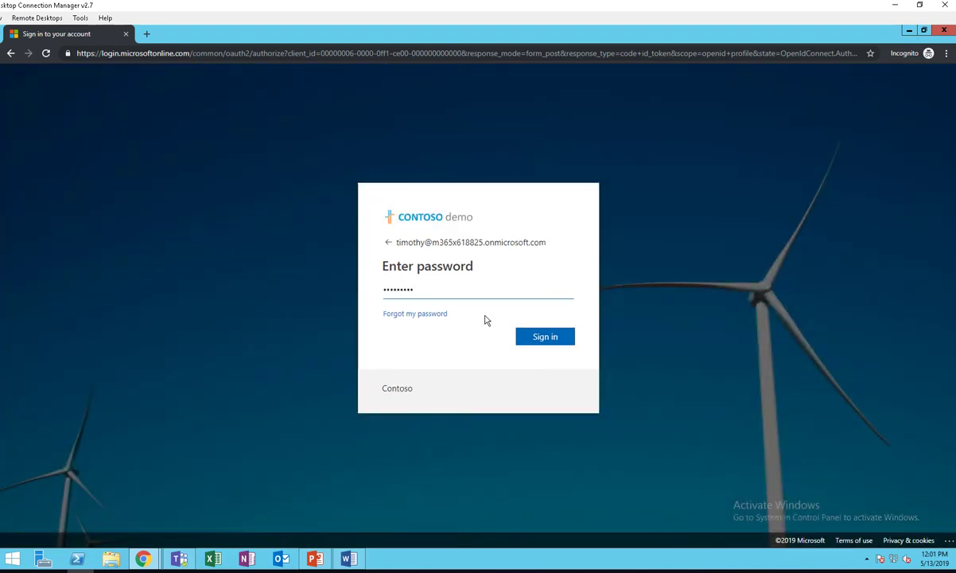
click(532, 343)
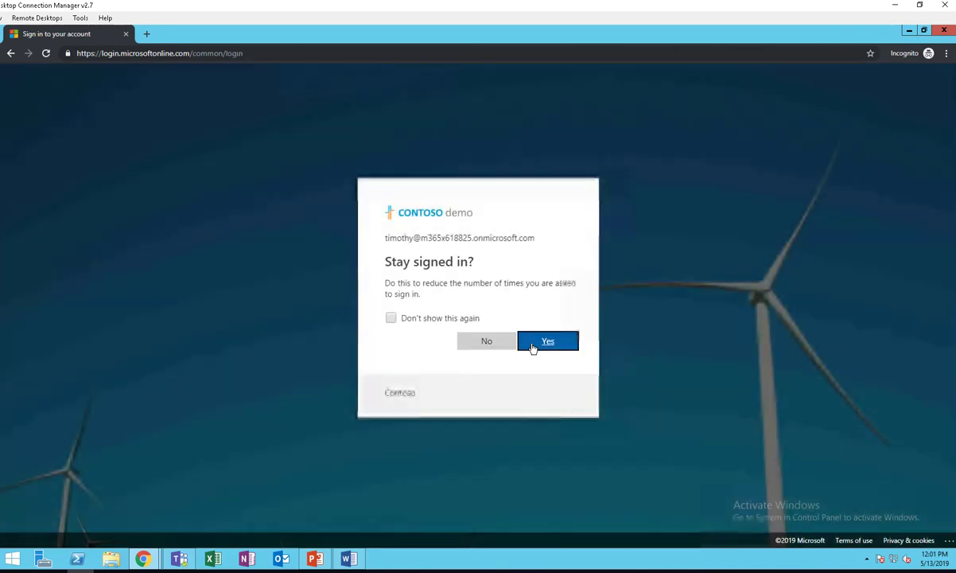
click(550, 342)
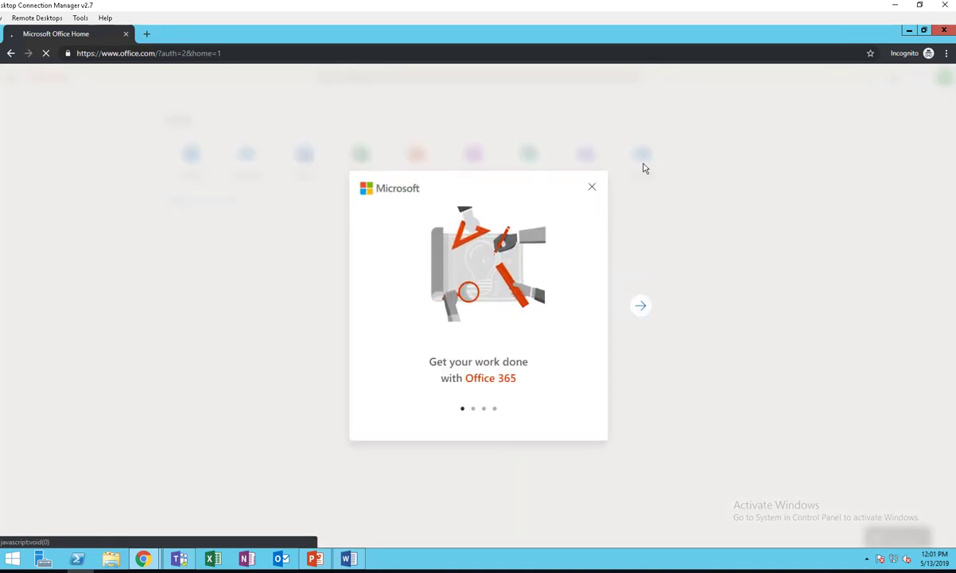
Dismiss the welcome carousel, browse all apps and the app launcher, then show the desktop.
click(592, 190)
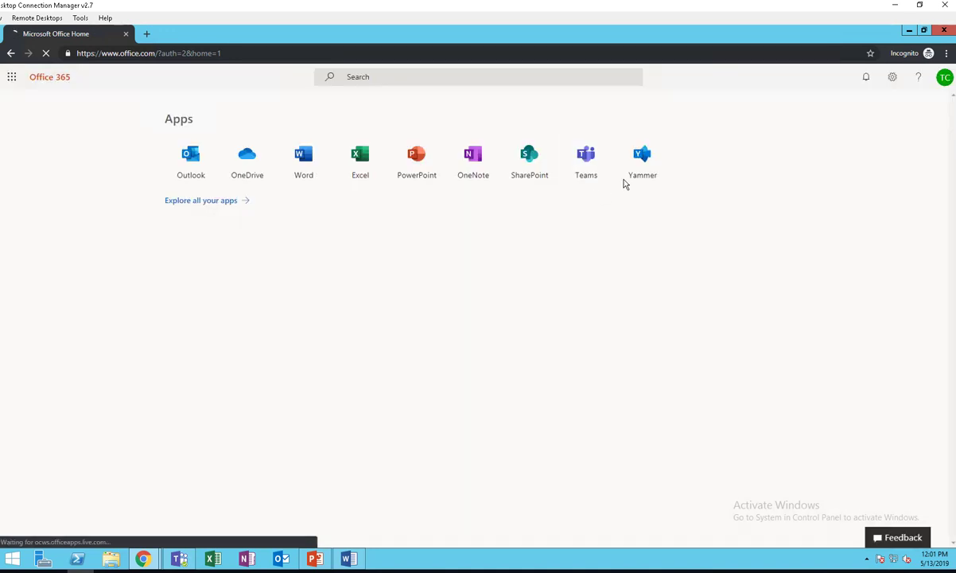
click(230, 201)
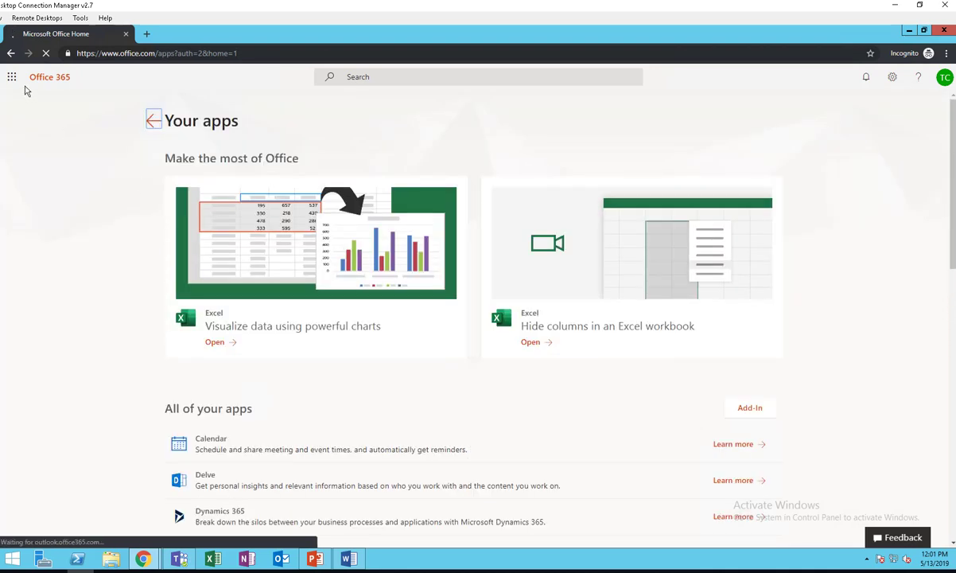
click(12, 77)
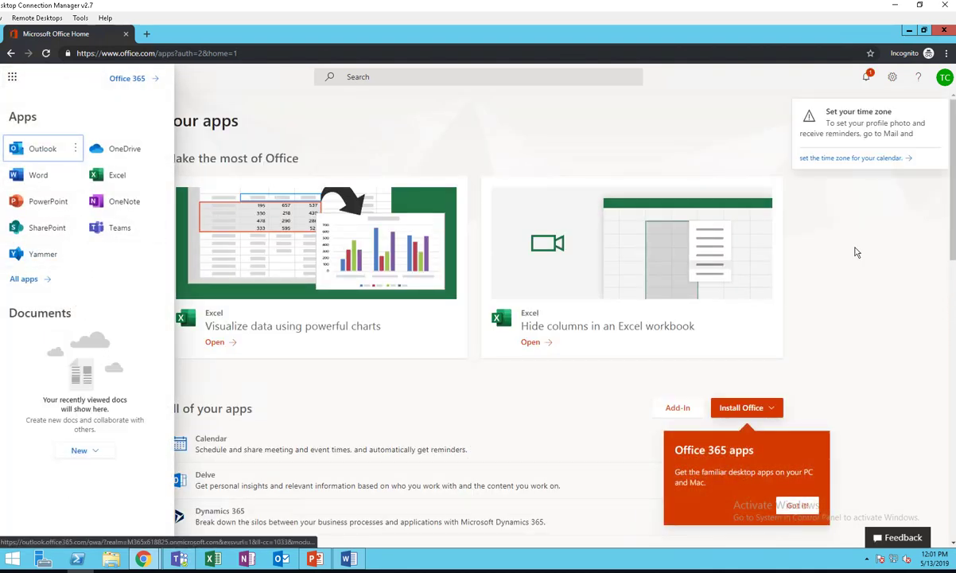
click(866, 248)
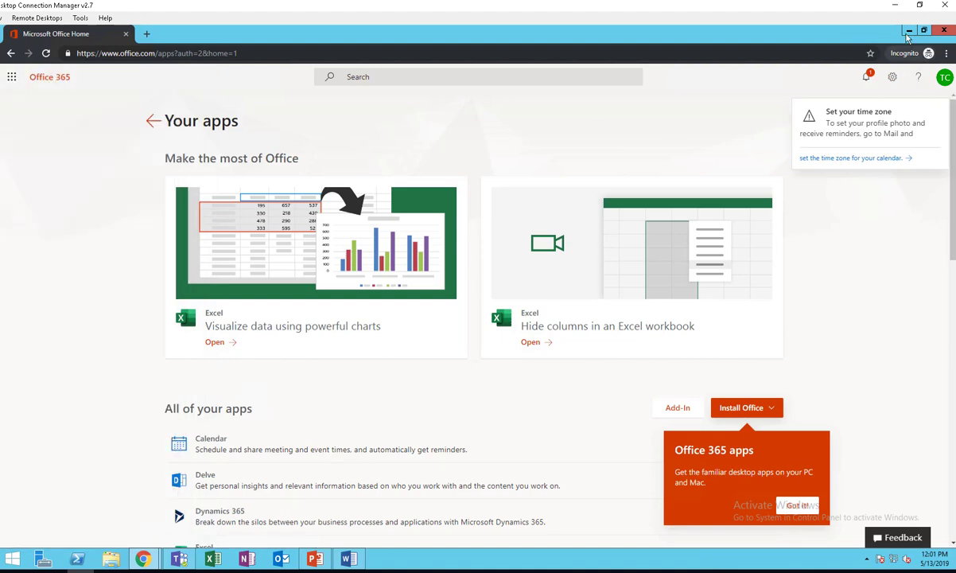
key(super+d)
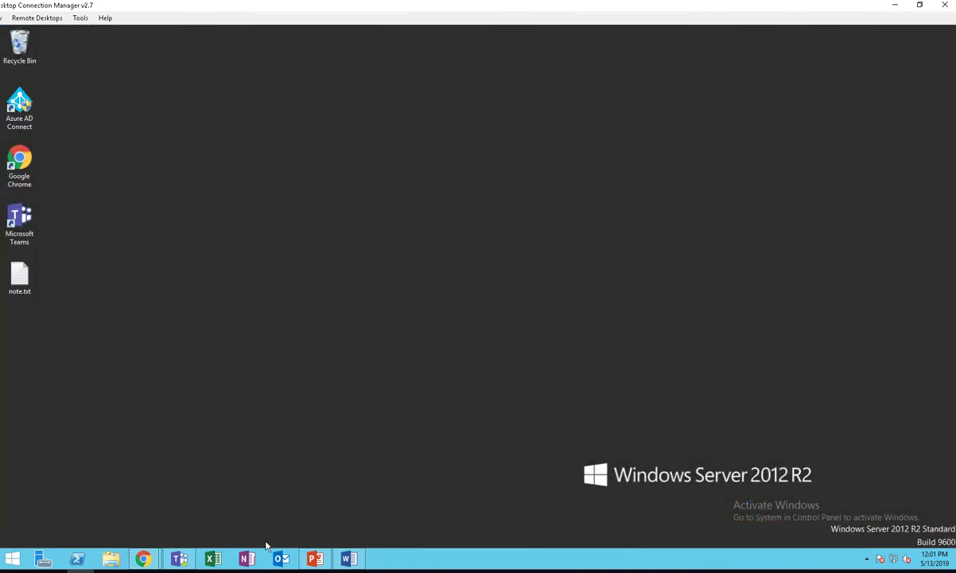
Navigate to the PIM Azure AD roles Members list in the admin's window.
mouse_move(143, 559)
click(83, 490)
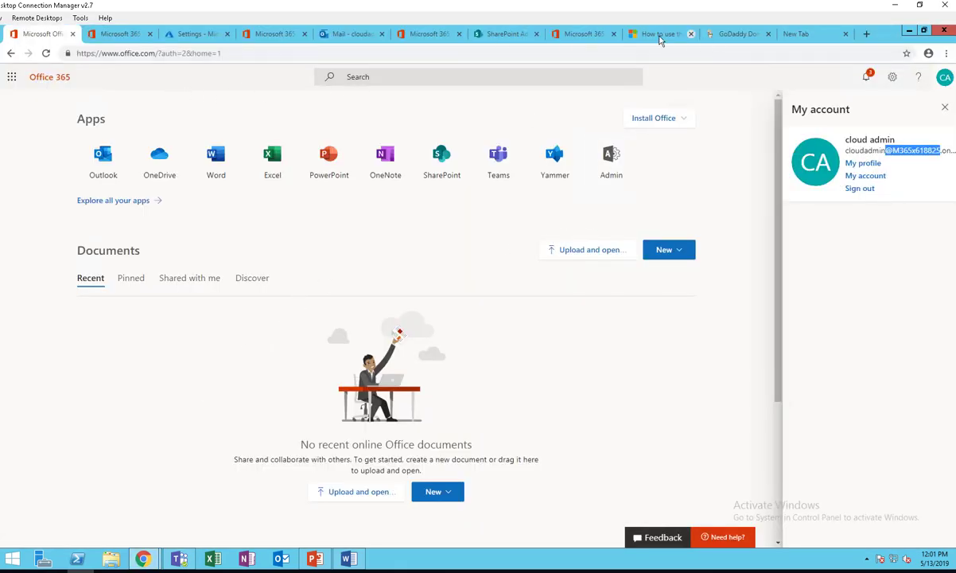
click(190, 35)
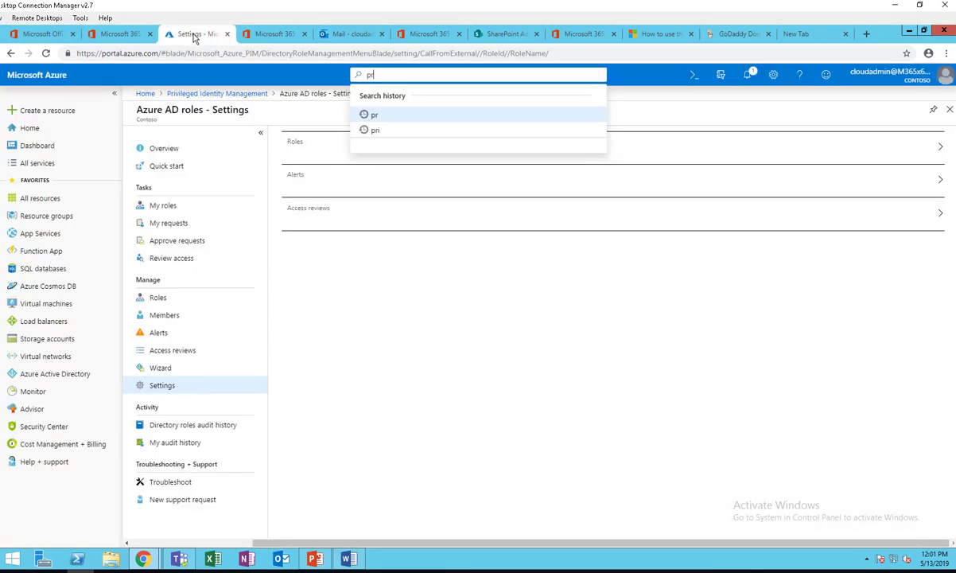
click(285, 380)
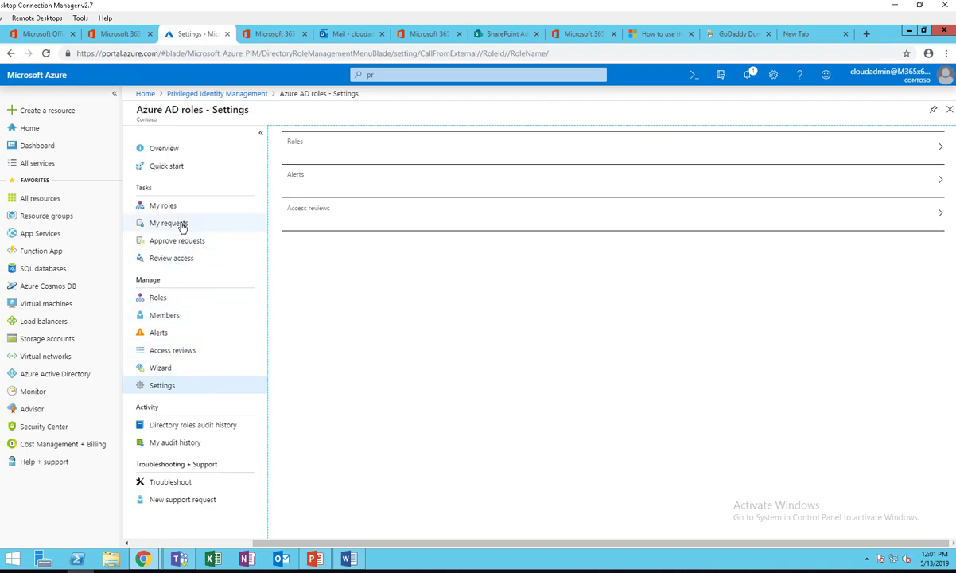
click(172, 209)
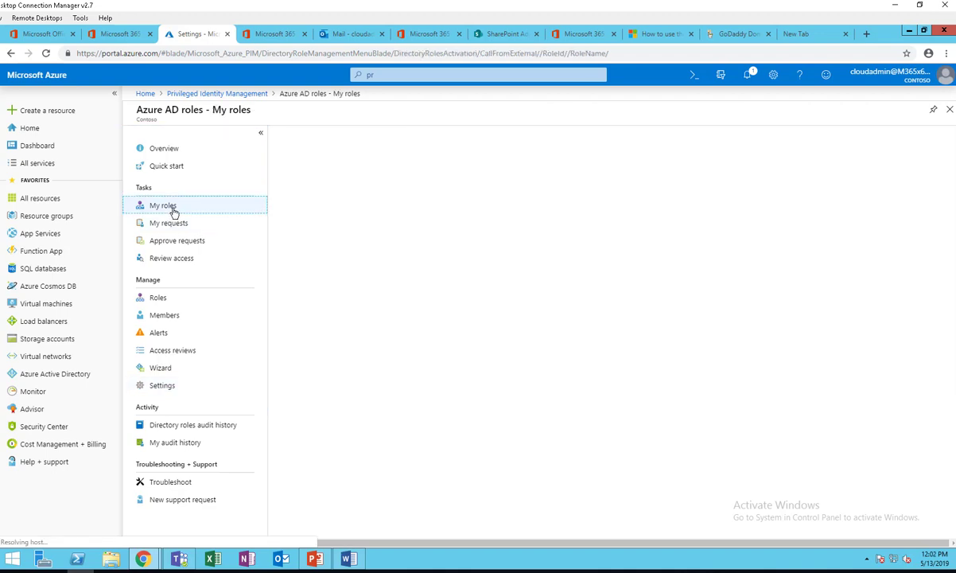
click(158, 298)
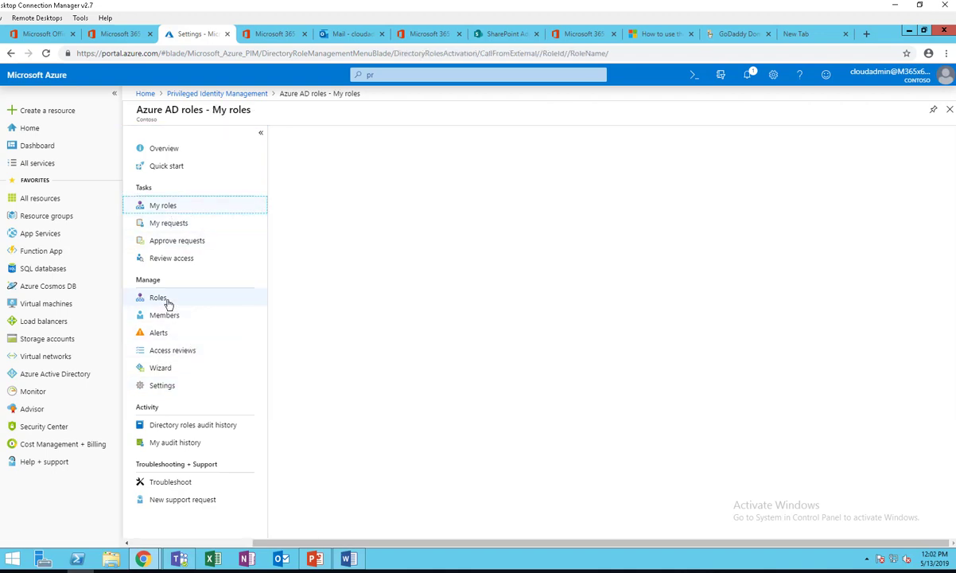
click(178, 316)
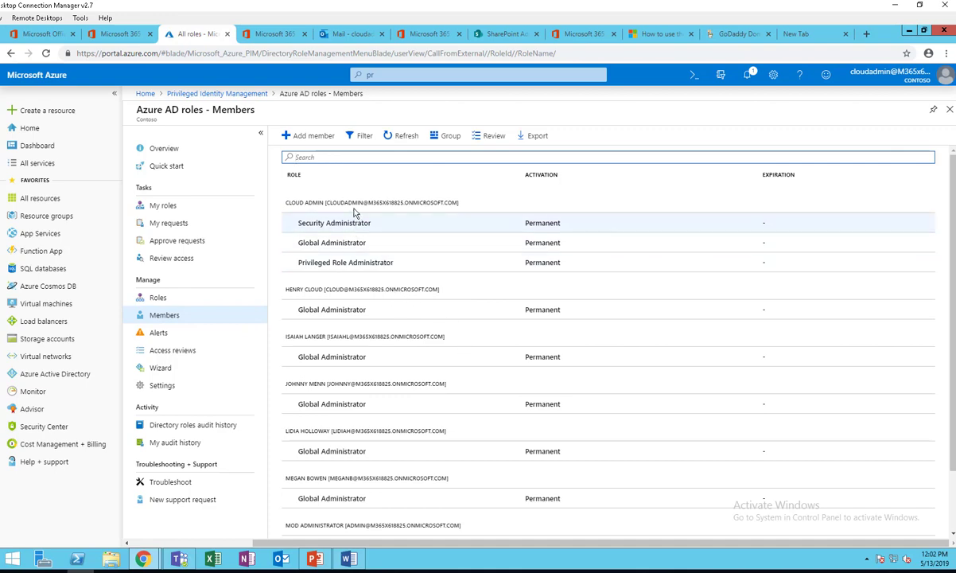
scroll(474, 382, down, 1)
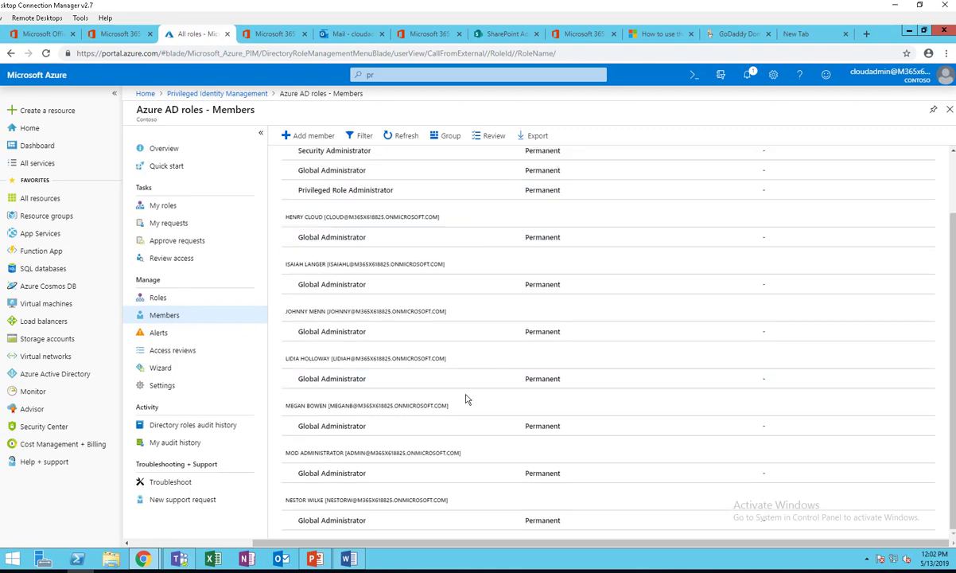
Make the member's Global Administrator assignment eligible and return to the Members list.
click(406, 386)
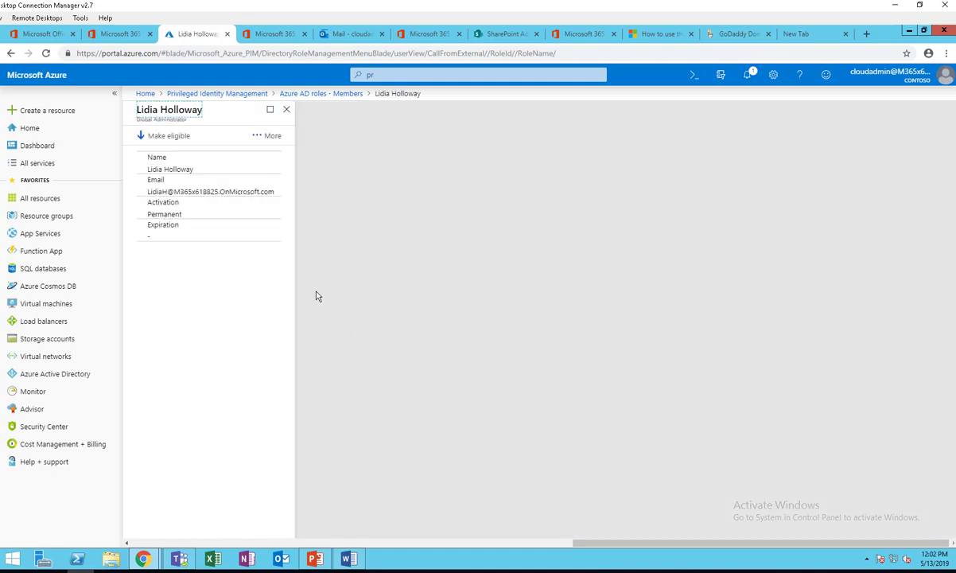
click(262, 137)
click(165, 141)
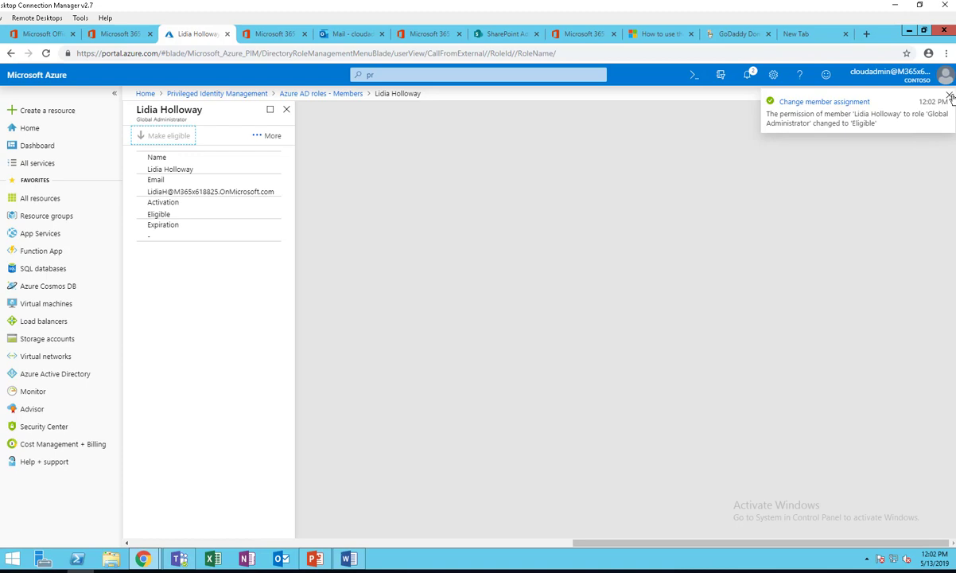
click(312, 94)
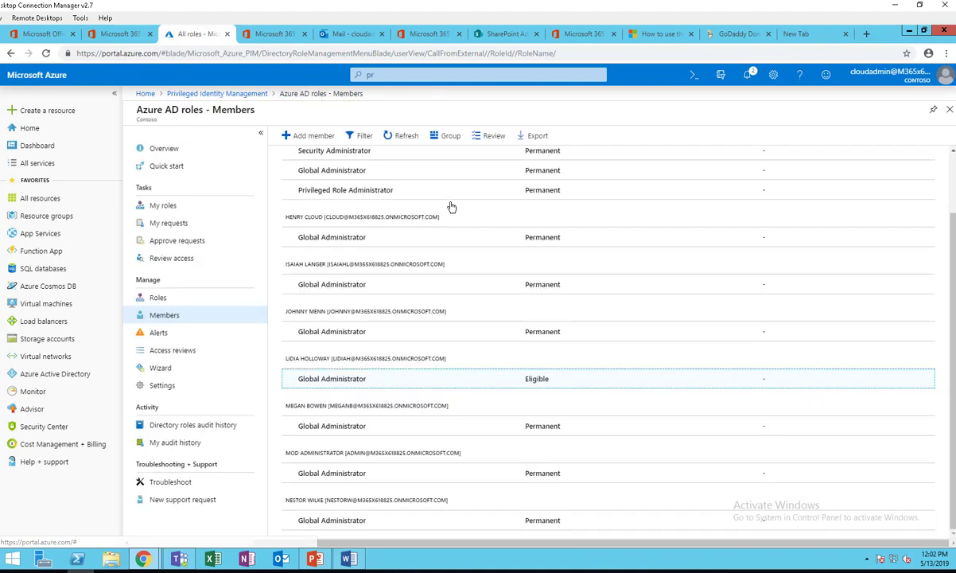
Search the Members list for the test user's name, which returns no matches.
scroll(502, 341, up, 2)
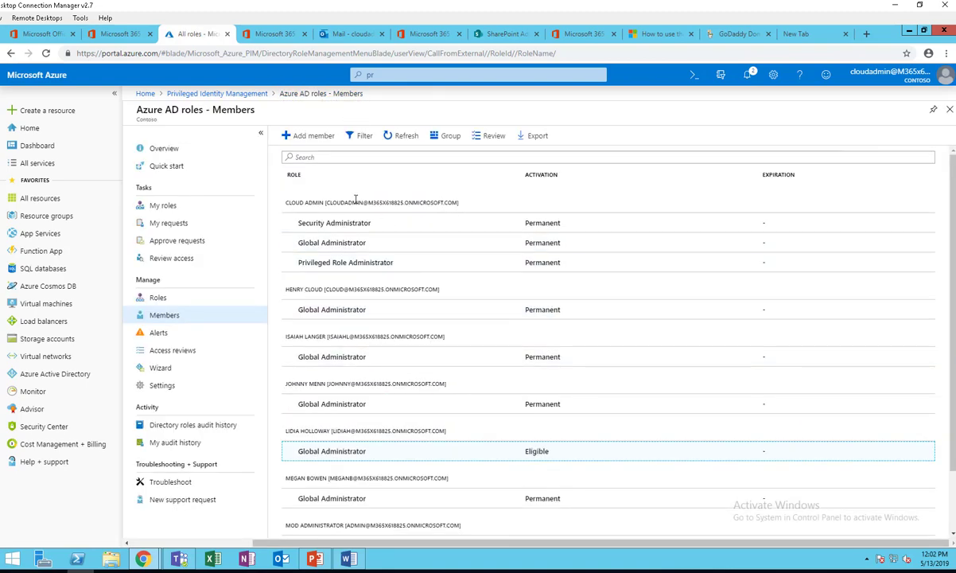
click(326, 157)
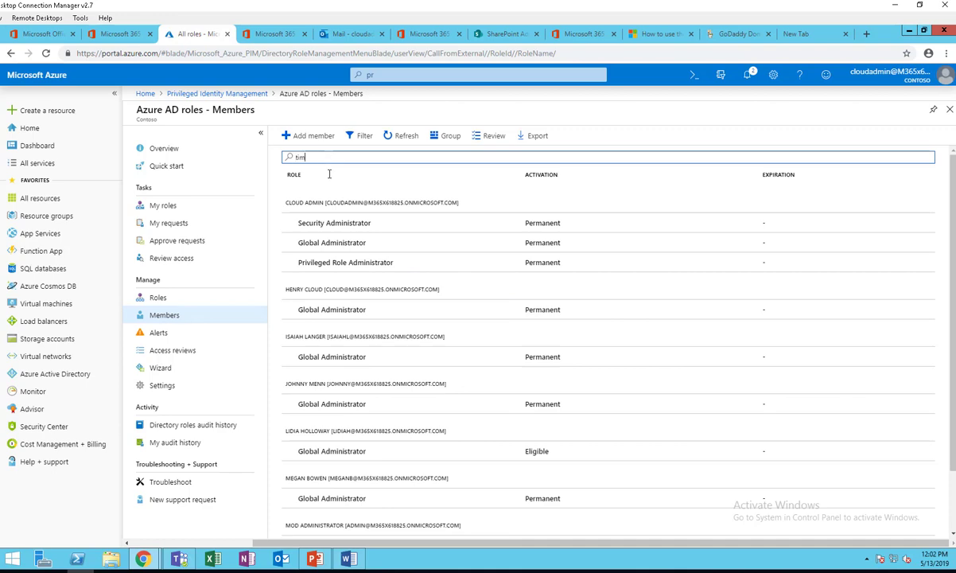
text(tim)
drag(350, 158, 253, 156)
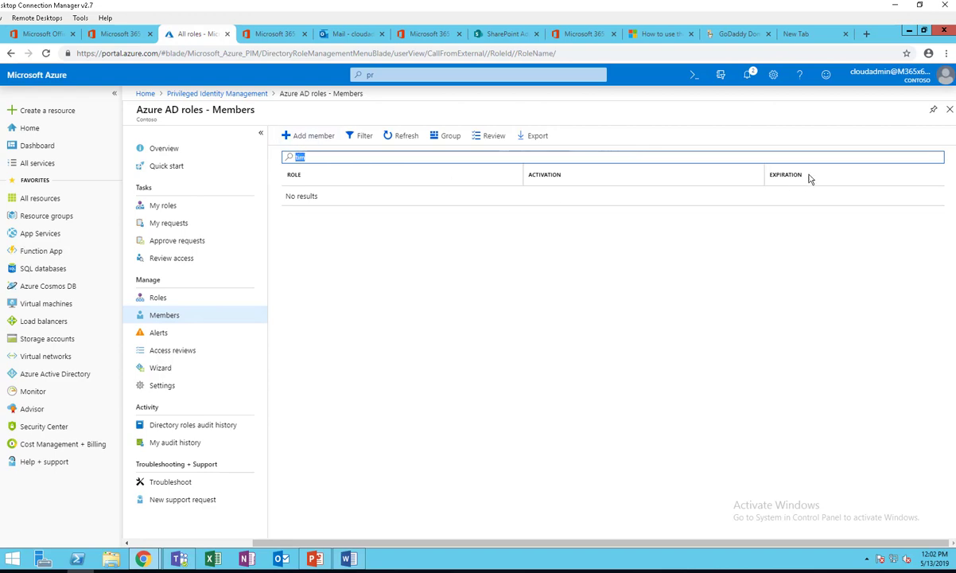
Start adding a managed member and choose the Global Administrator role.
click(302, 135)
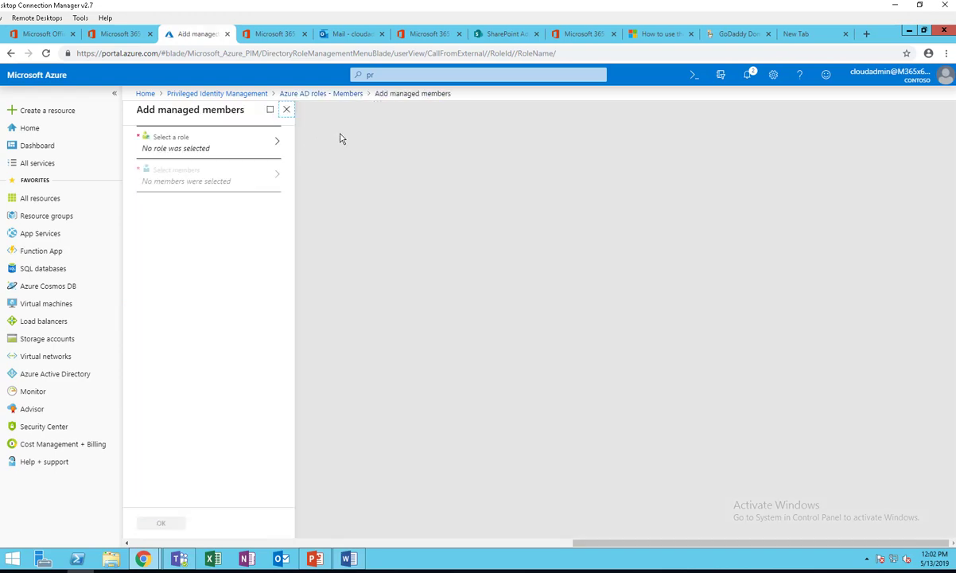
click(218, 153)
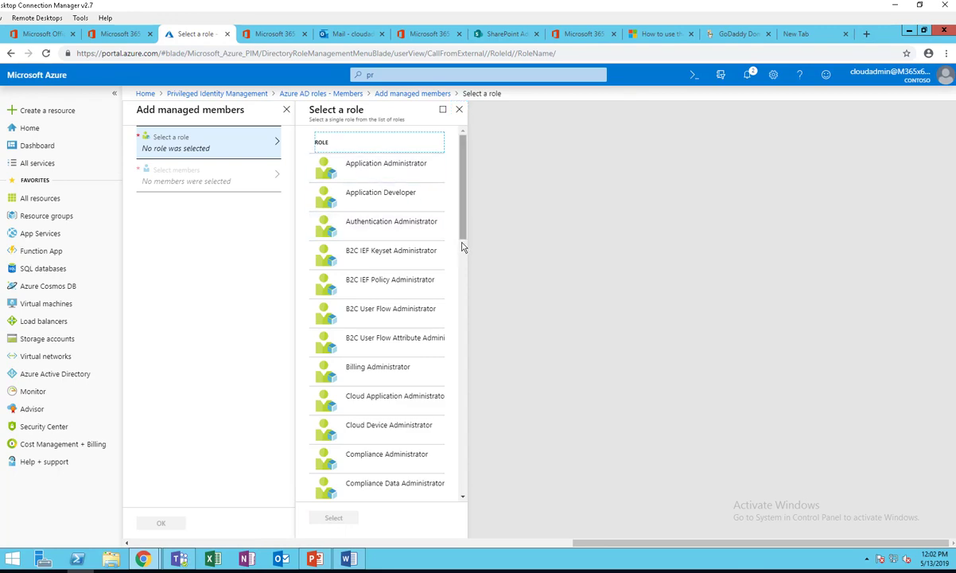
scroll(463, 248, down, 5)
scroll(454, 286, down, 2)
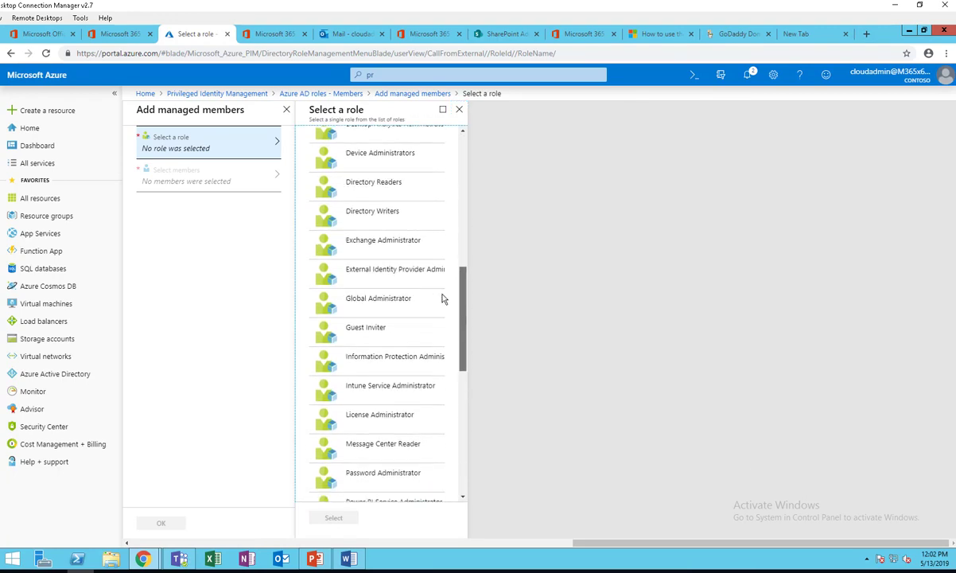
click(390, 301)
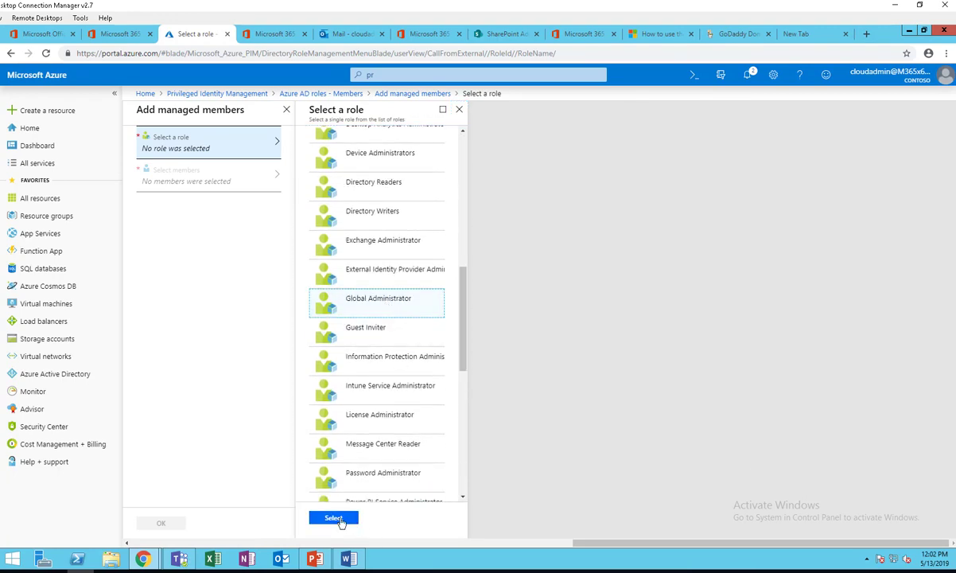
click(333, 518)
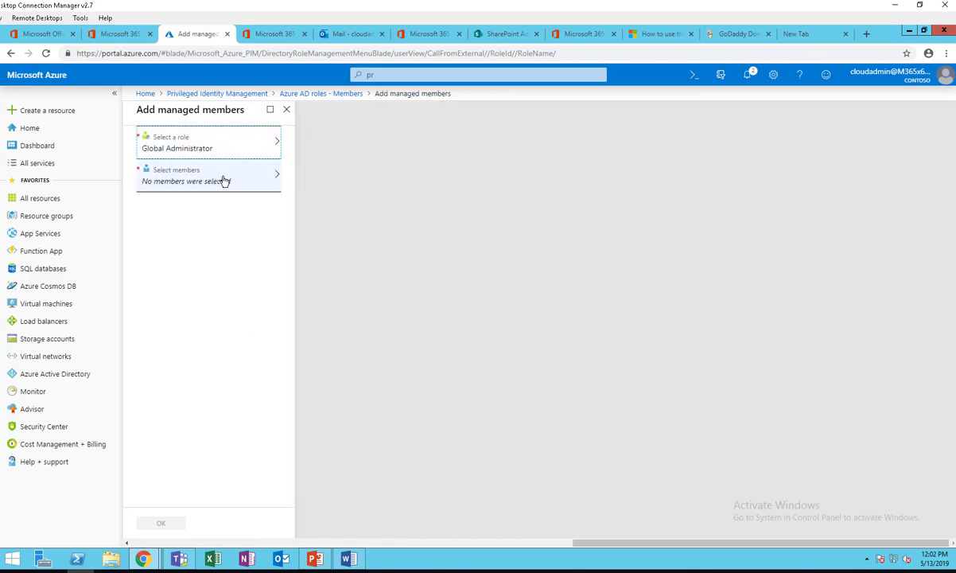
Search for and pick the test user as the member, then add them to the role.
click(224, 181)
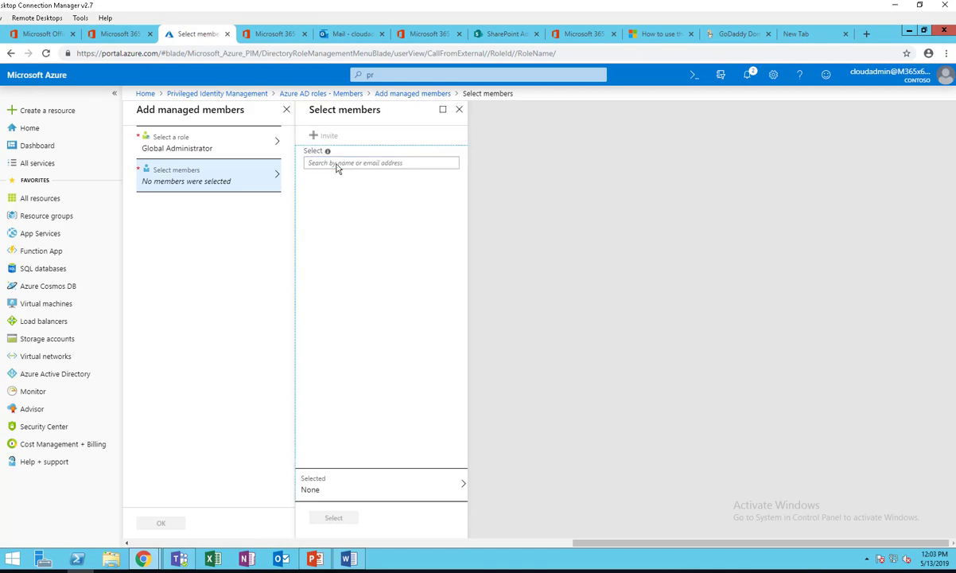
click(376, 163)
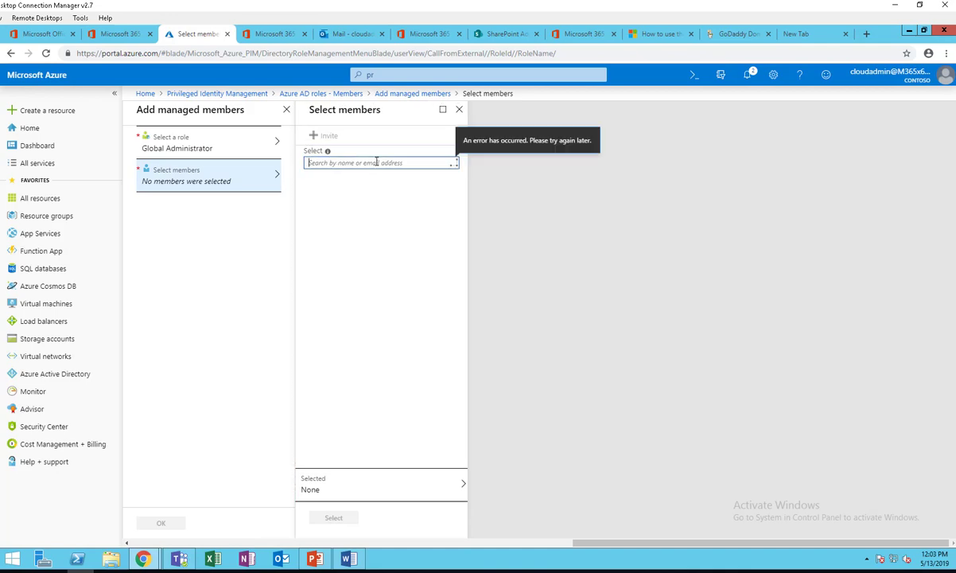
text(timo)
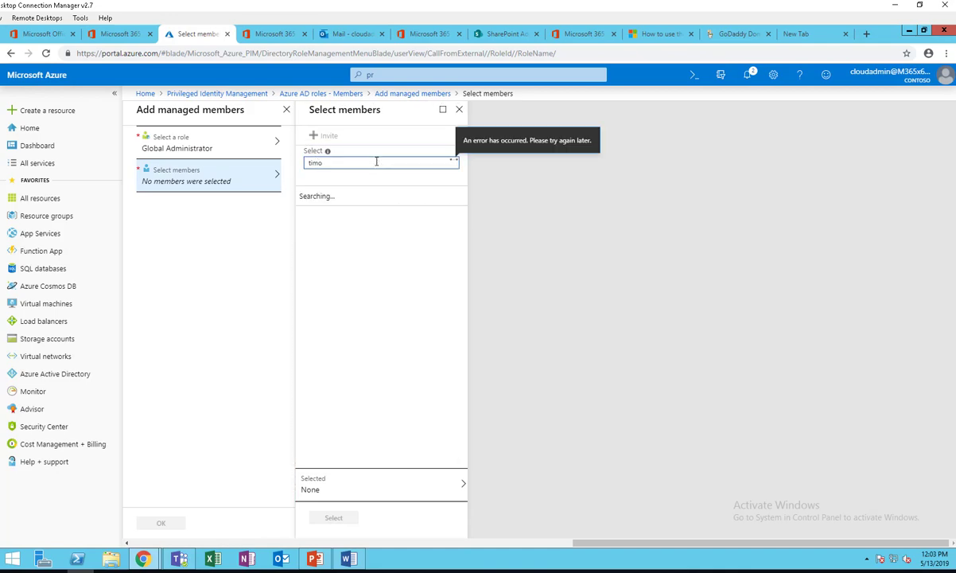
click(381, 205)
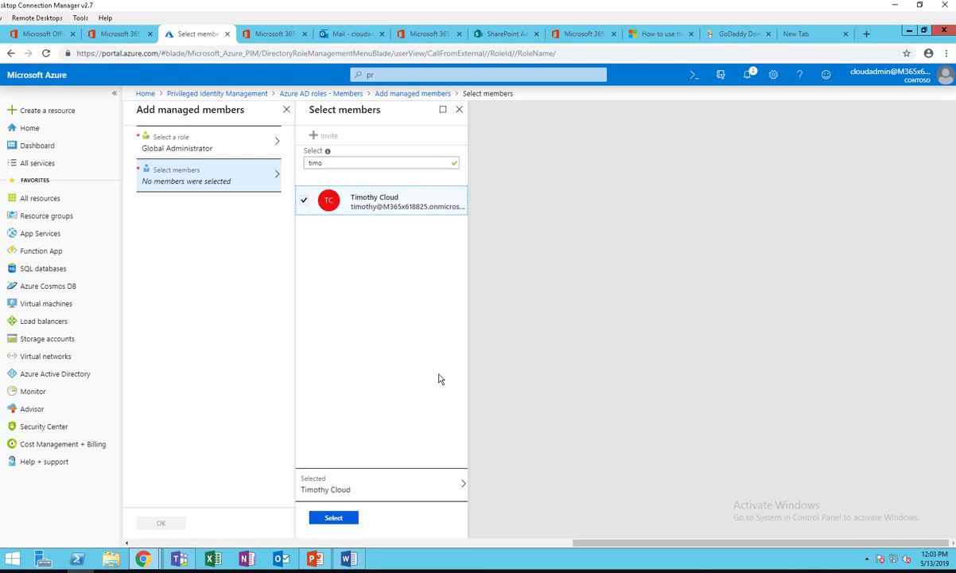
click(333, 519)
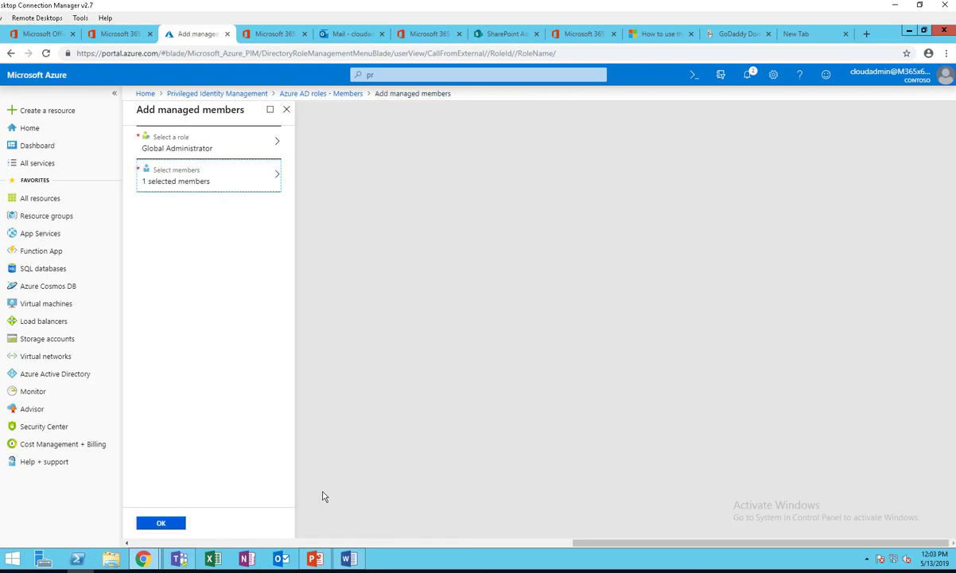
click(180, 524)
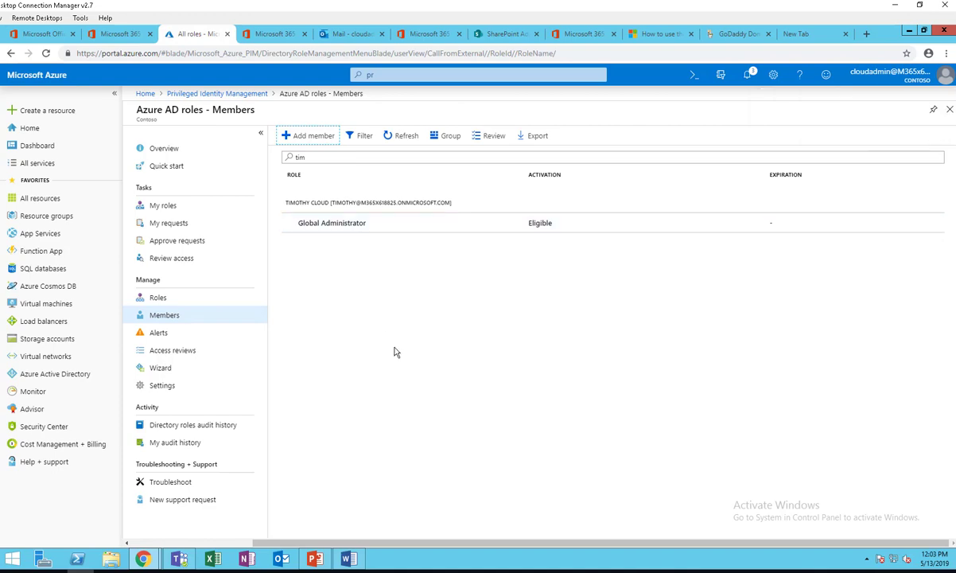
Reload Office Home and browse the full app list in the app launcher, then close it.
mouse_move(148, 559)
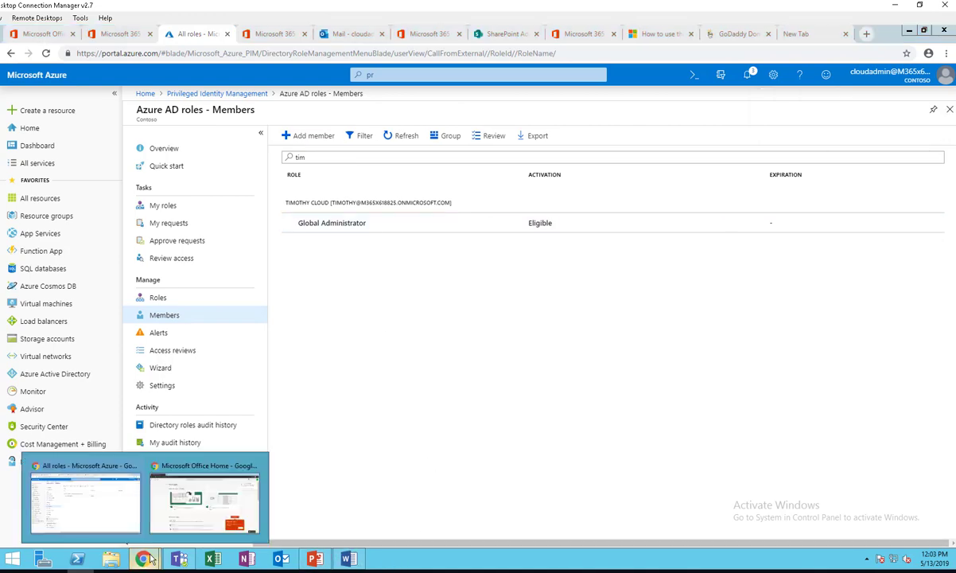
click(204, 501)
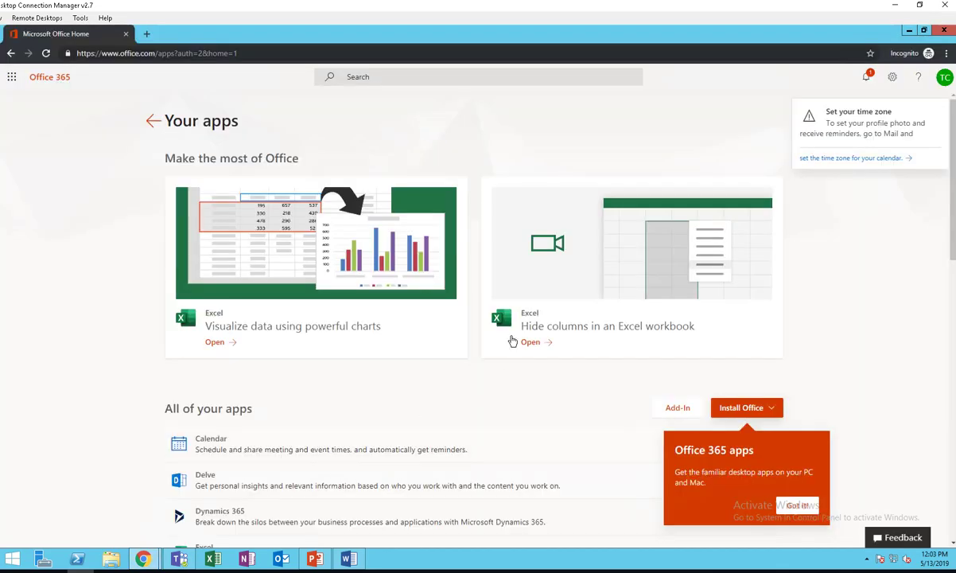
click(46, 54)
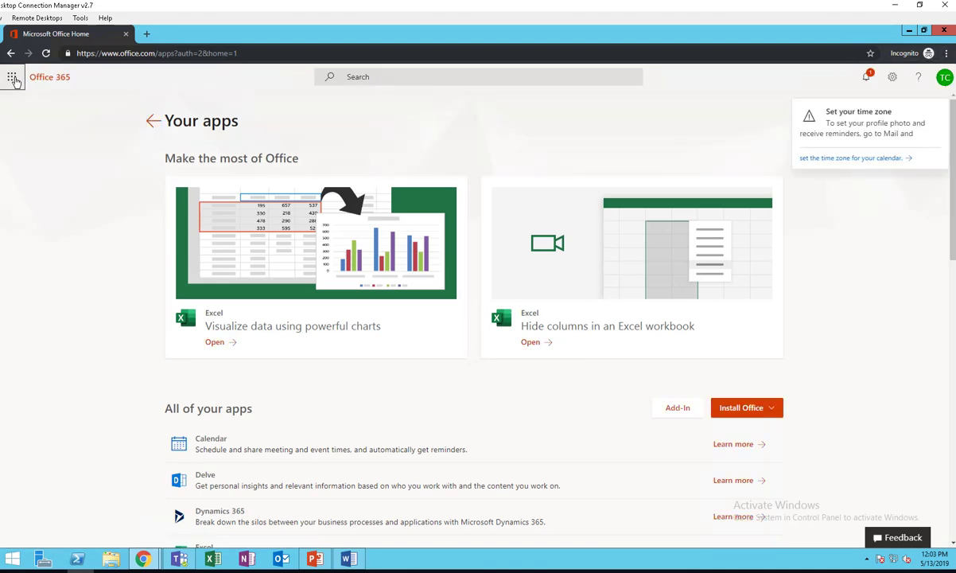
click(12, 76)
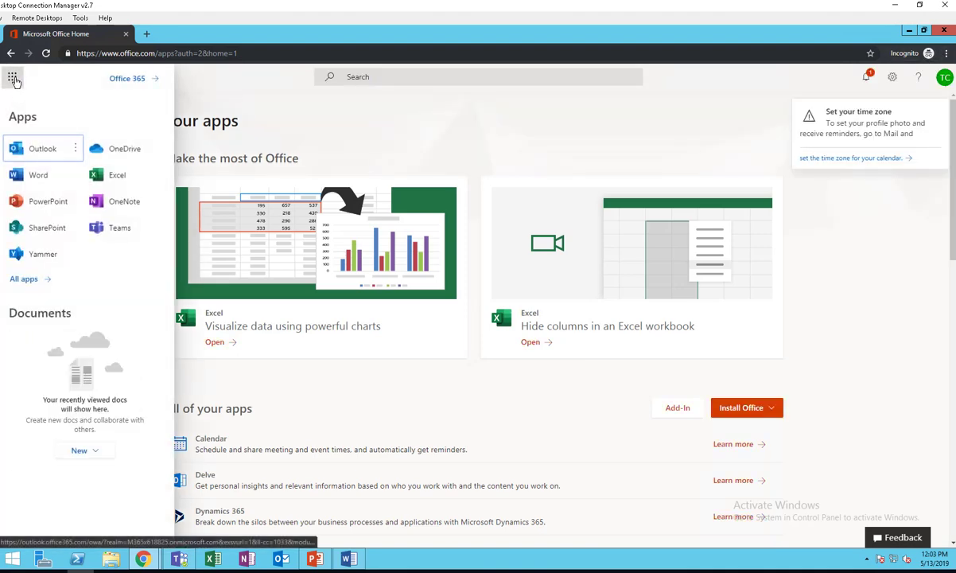
click(32, 285)
scroll(156, 342, down, 5)
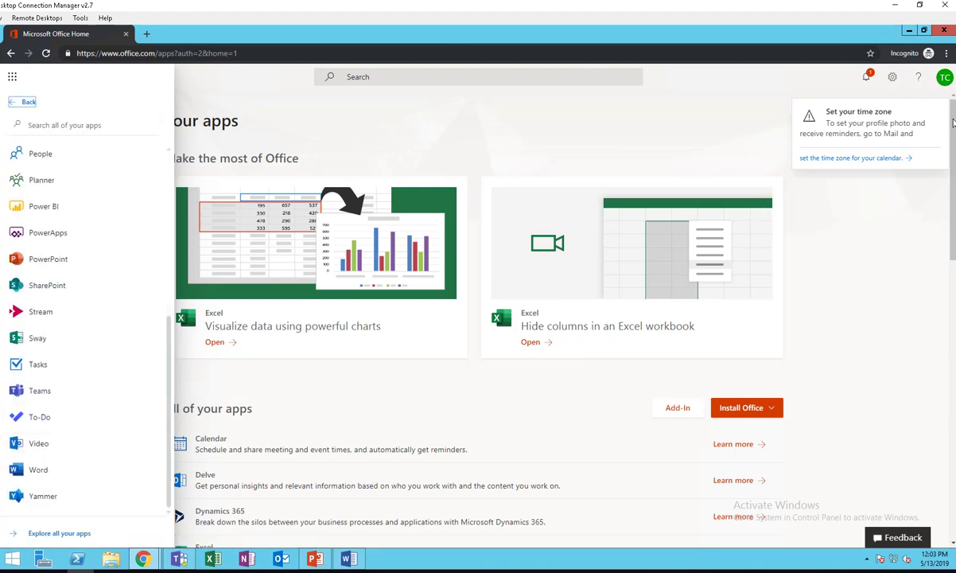
drag(953, 121, 943, 133)
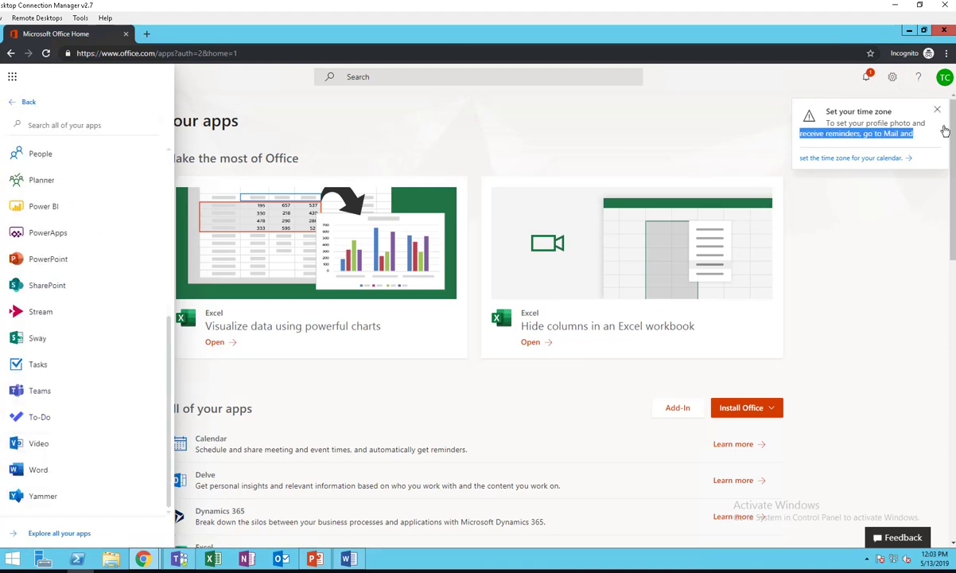
Reload the page and sign the test user out from the account menu.
click(46, 55)
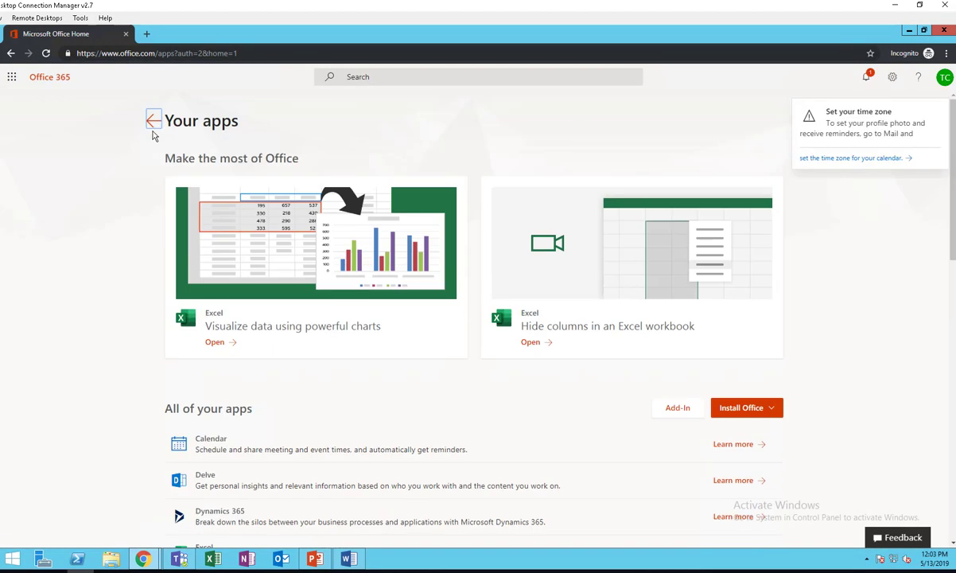
click(944, 79)
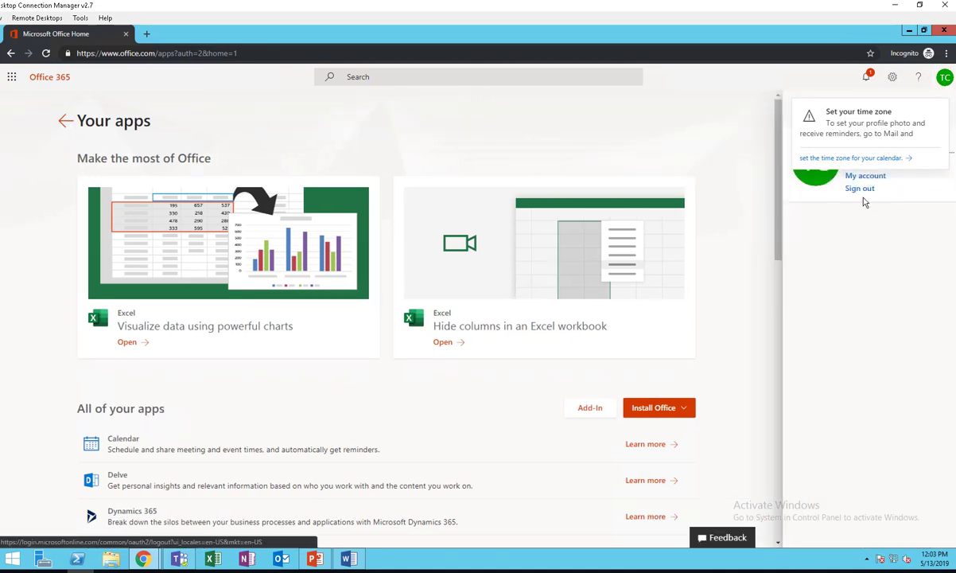
click(861, 191)
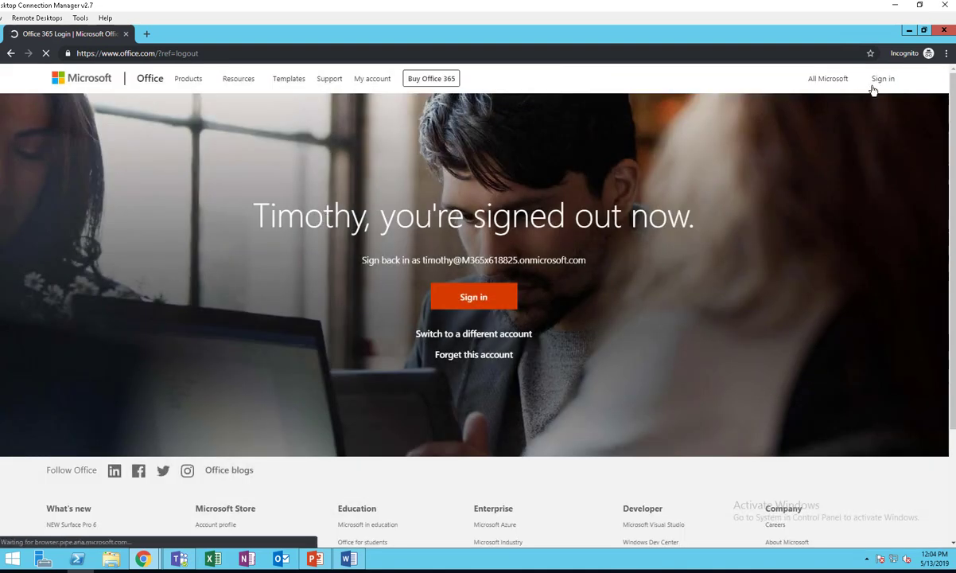
Sign back in as the test user with the account password, choosing to stay signed in.
click(879, 80)
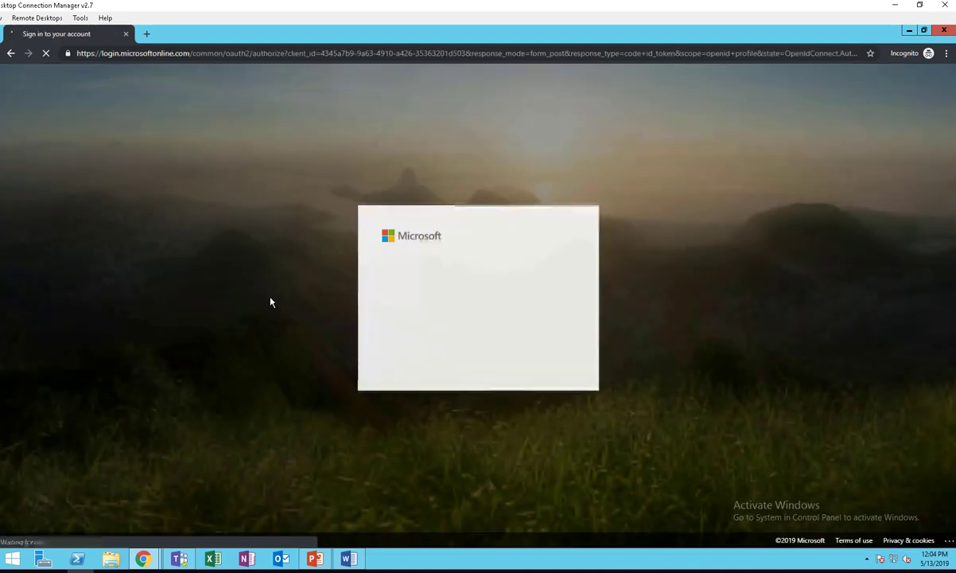
click(457, 305)
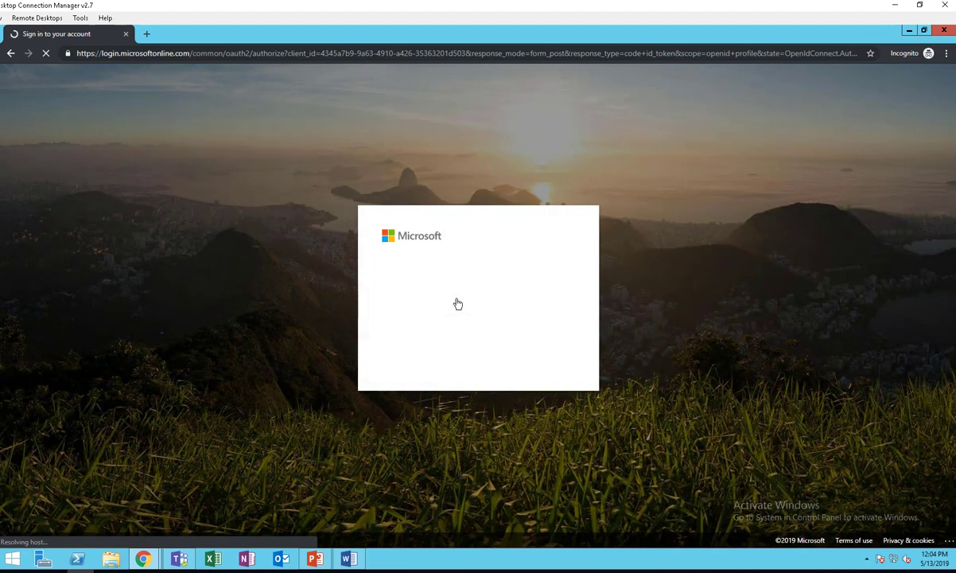
text(•)
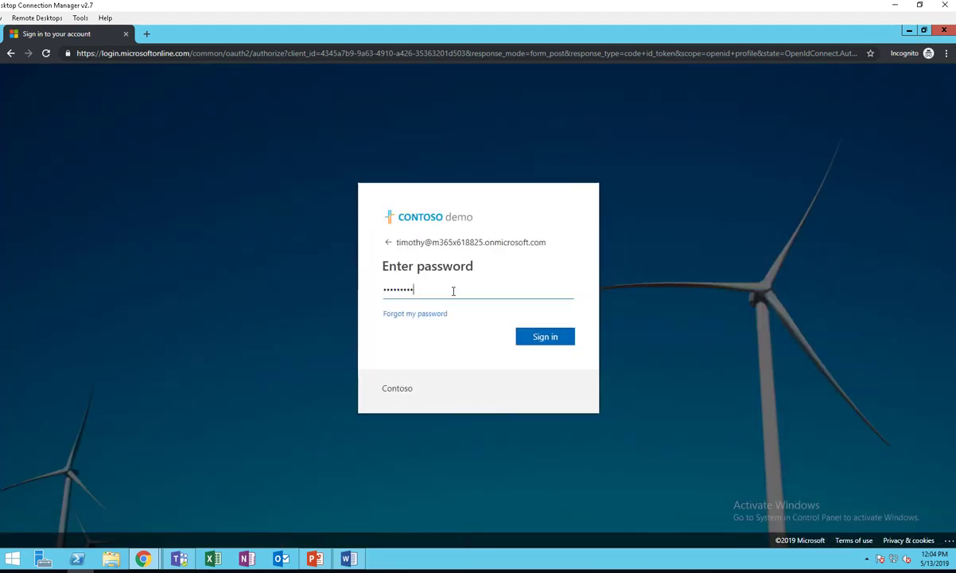
click(552, 335)
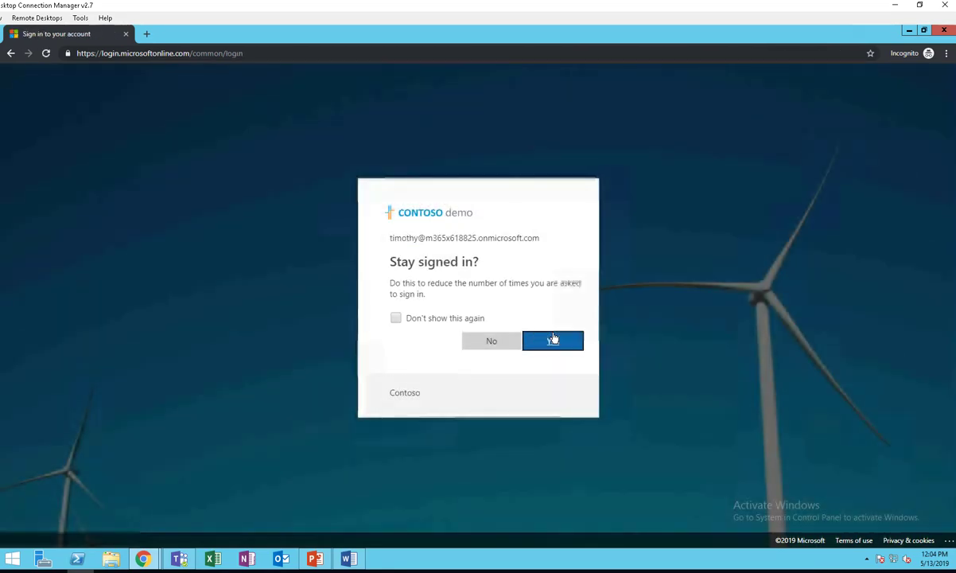
click(549, 339)
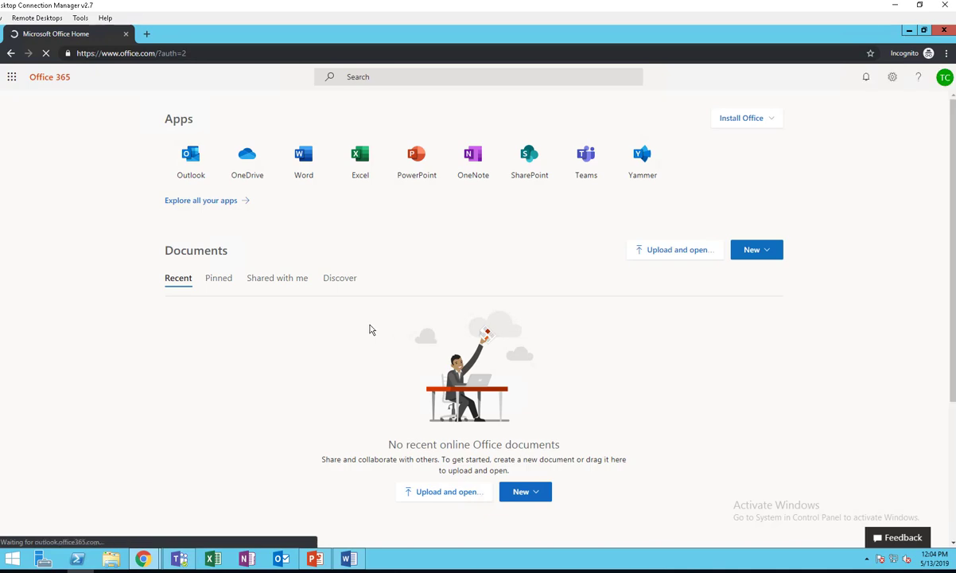
View all available apps and browse the Office app launcher list.
click(224, 201)
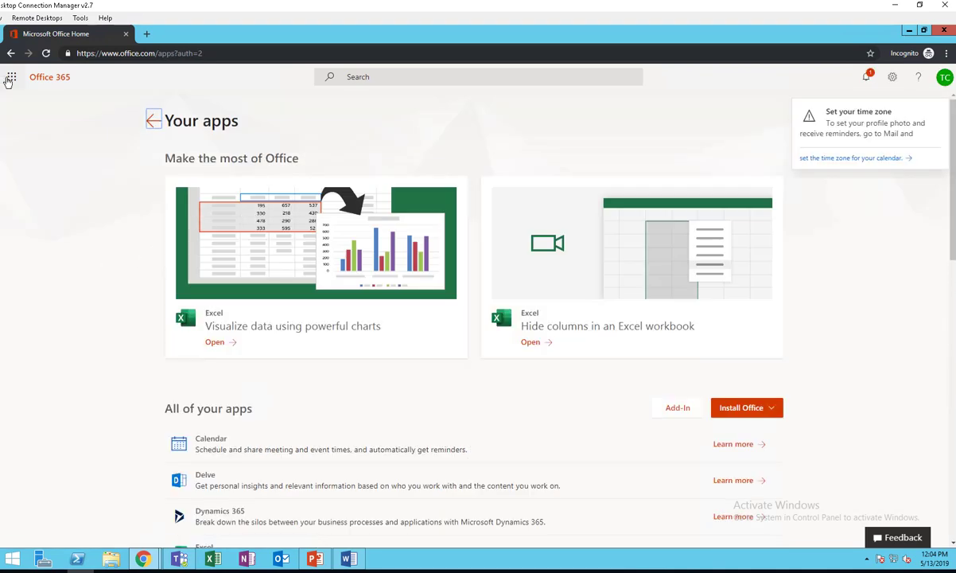
click(11, 76)
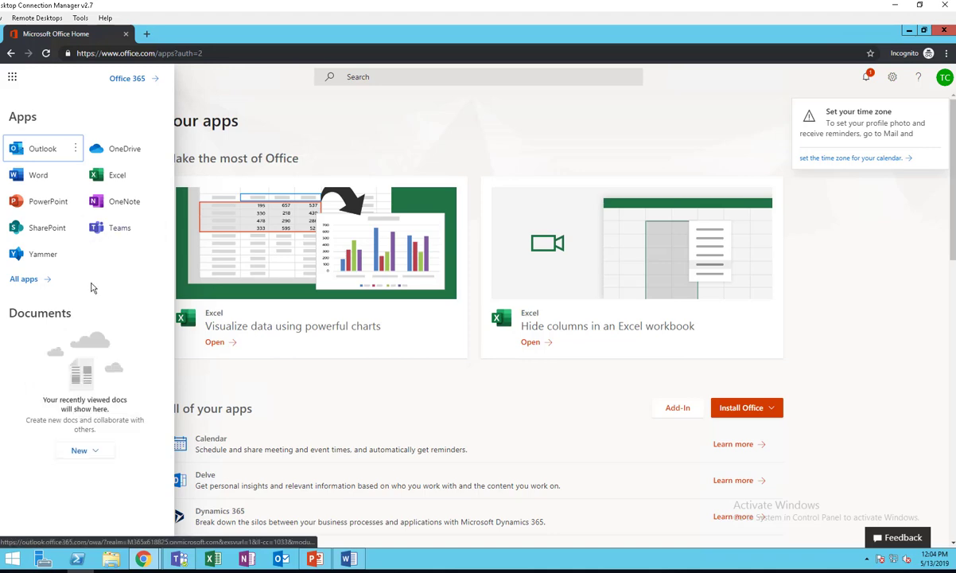
click(865, 279)
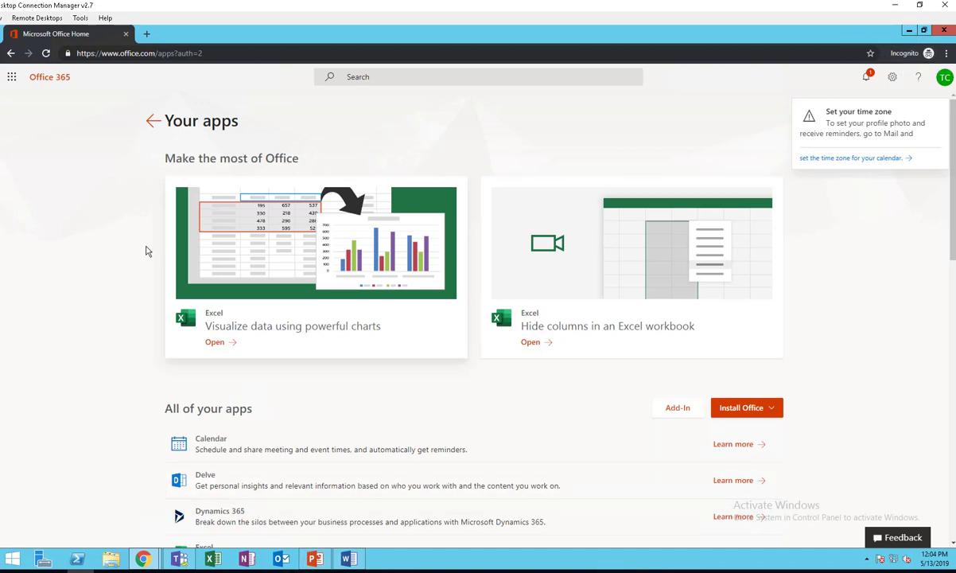
In the Azure portal, open the test user's Eligible Global Administrator assignment details.
mouse_move(140, 566)
click(84, 482)
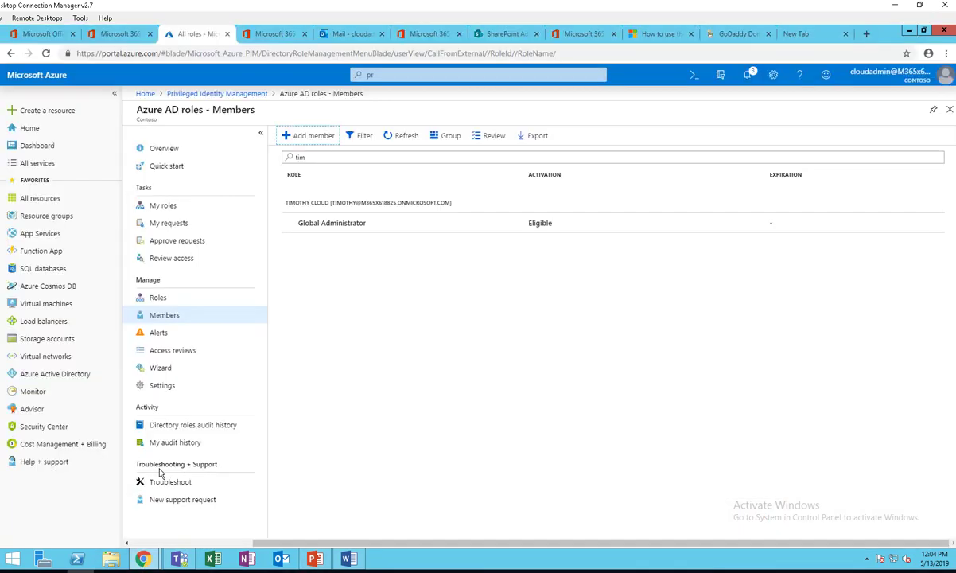
click(344, 230)
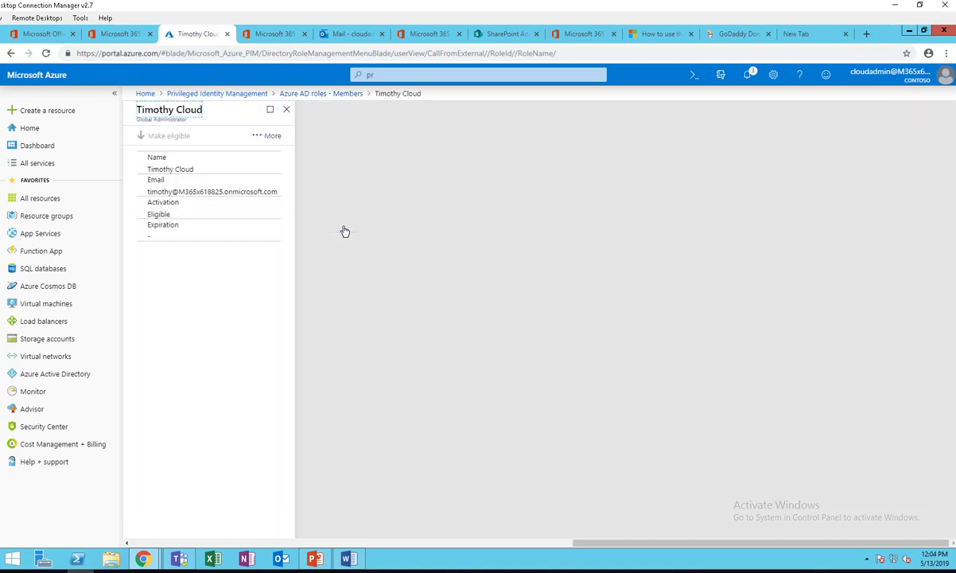